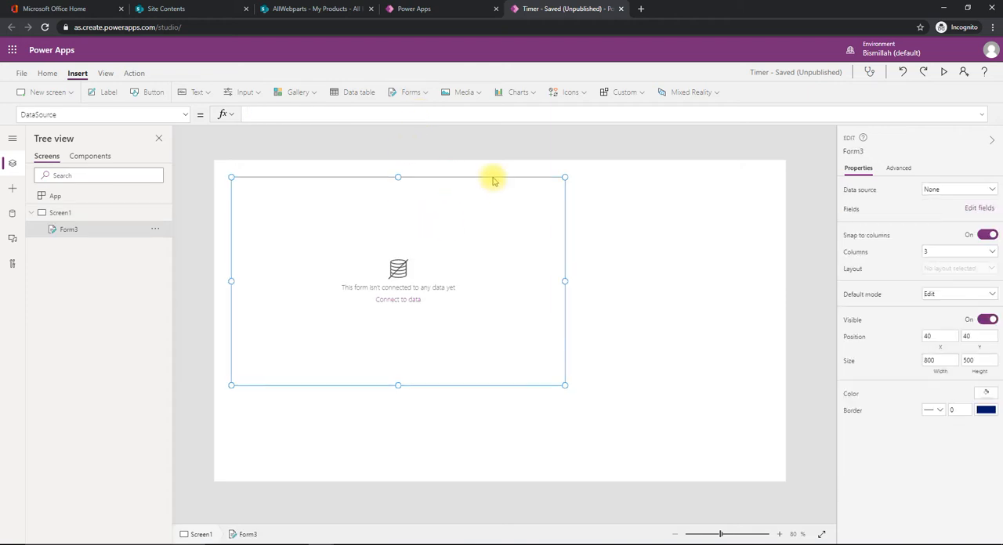
Connect the form, moved to about X 177, Y 58, to the My Products data source and check that list in SharePoint
{"action": "left_click_drag", "start_coordinate": [544, 183], "coordinate": [601, 191]}
{"action": "left_click", "coordinate": [959, 190]}
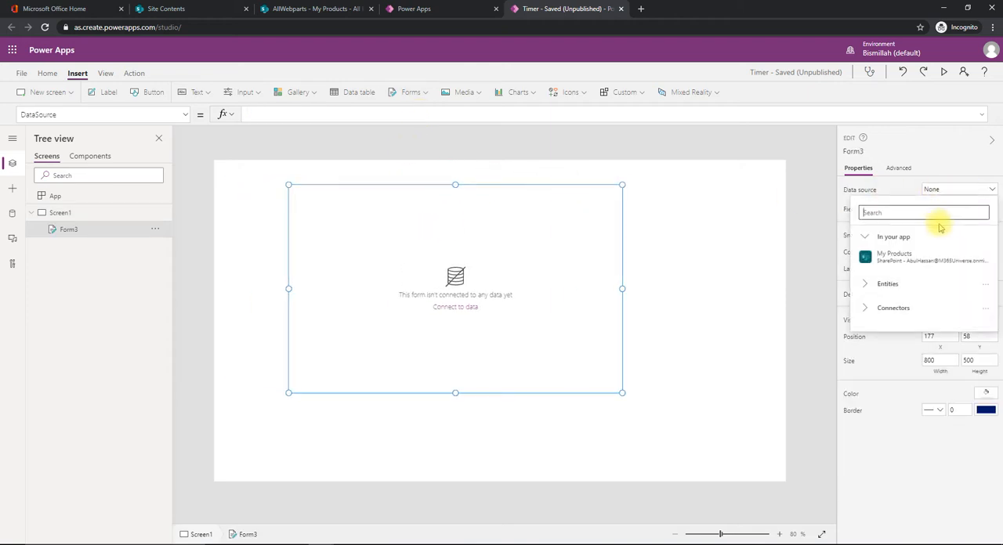
{"action": "left_click", "coordinate": [894, 257]}
{"action": "left_click", "coordinate": [285, 13]}
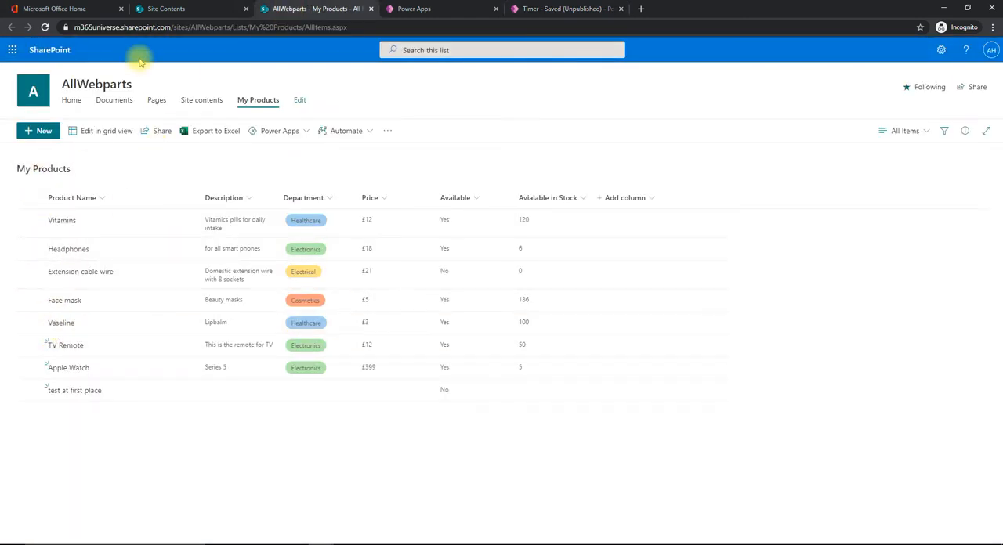
{"action": "left_click", "coordinate": [561, 13]}
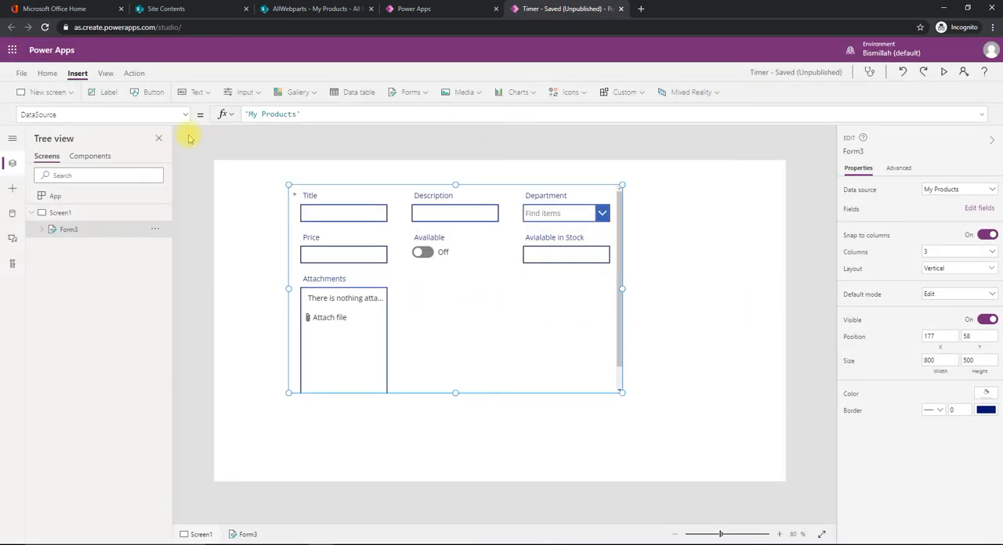
Add a button below the form at about X 497, Y 652 and set its OnSelect formula to SubmitForm(Form3)
{"action": "left_click", "coordinate": [154, 91]}
{"action": "left_click_drag", "start_coordinate": [262, 177], "coordinate": [448, 436]}
{"action": "double_click", "coordinate": [269, 115]}
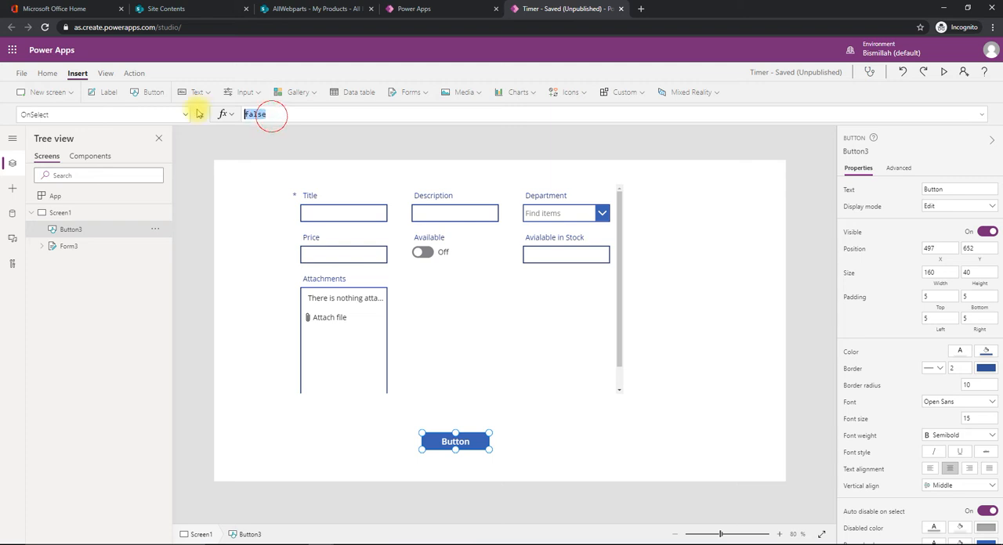
{"action": "type", "text": "SubmitForm("}
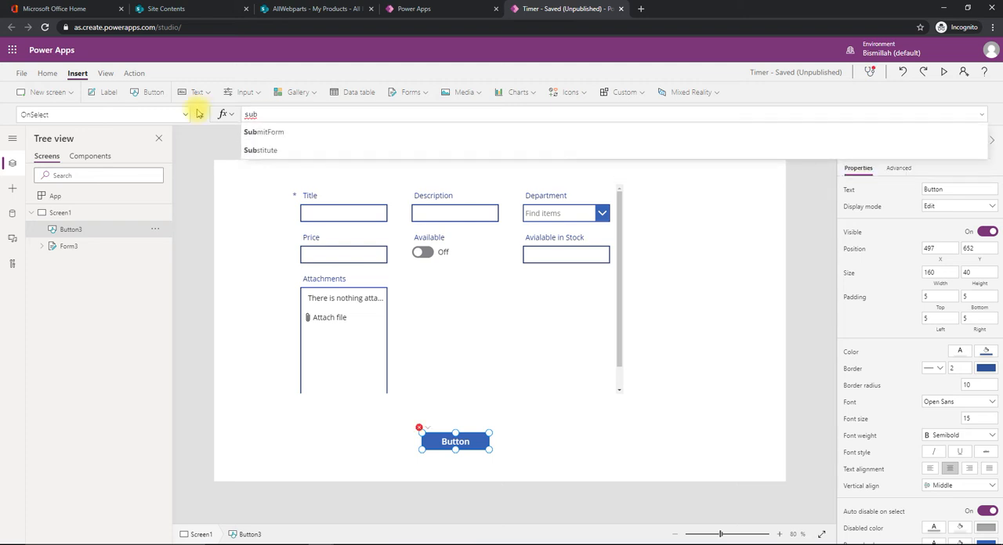
{"action": "key", "text": "Tab"}
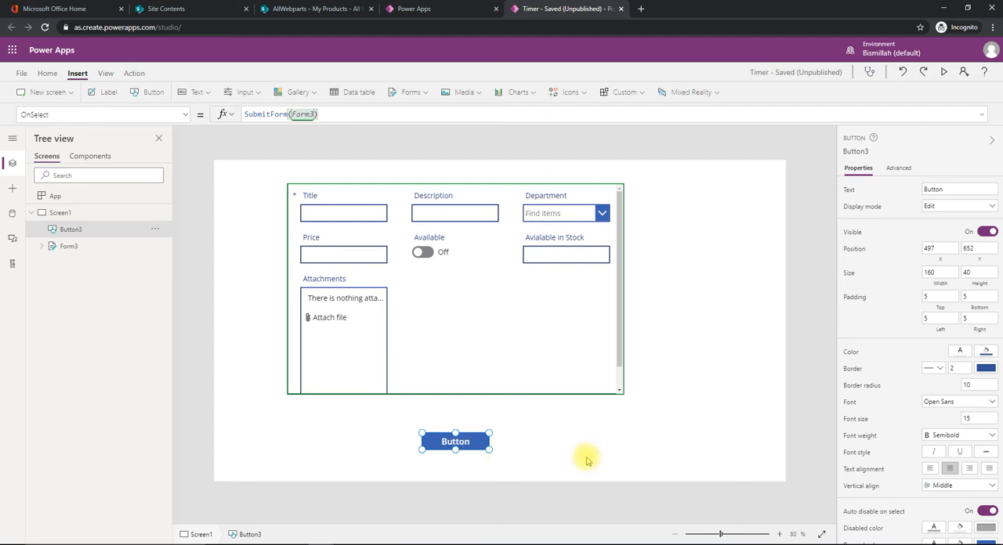
Change the button's text to "save" and briefly preview the app
{"action": "left_click", "coordinate": [586, 460]}
{"action": "left_click", "coordinate": [477, 442]}
{"action": "left_click", "coordinate": [959, 190]}
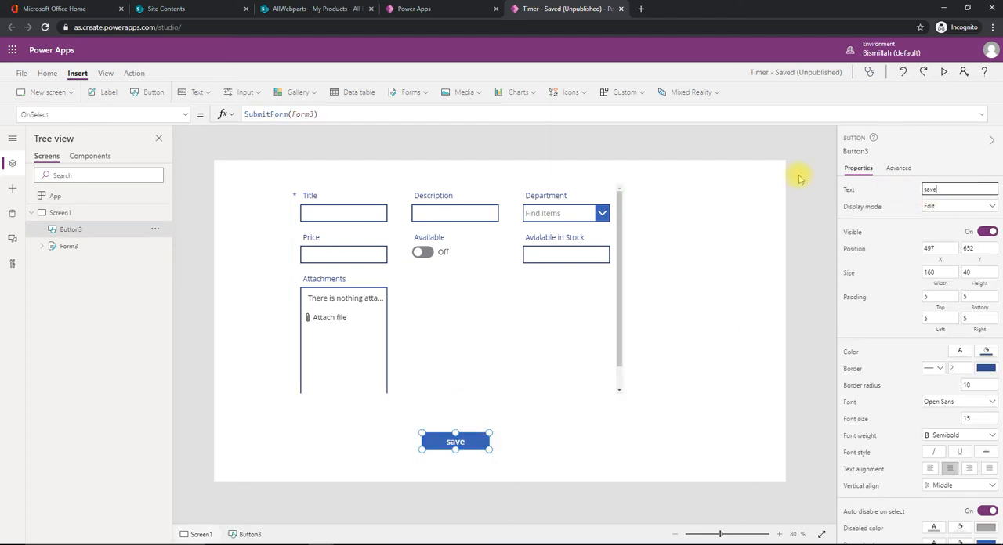
{"action": "key", "text": "F5"}
{"action": "key", "text": "Escape"}
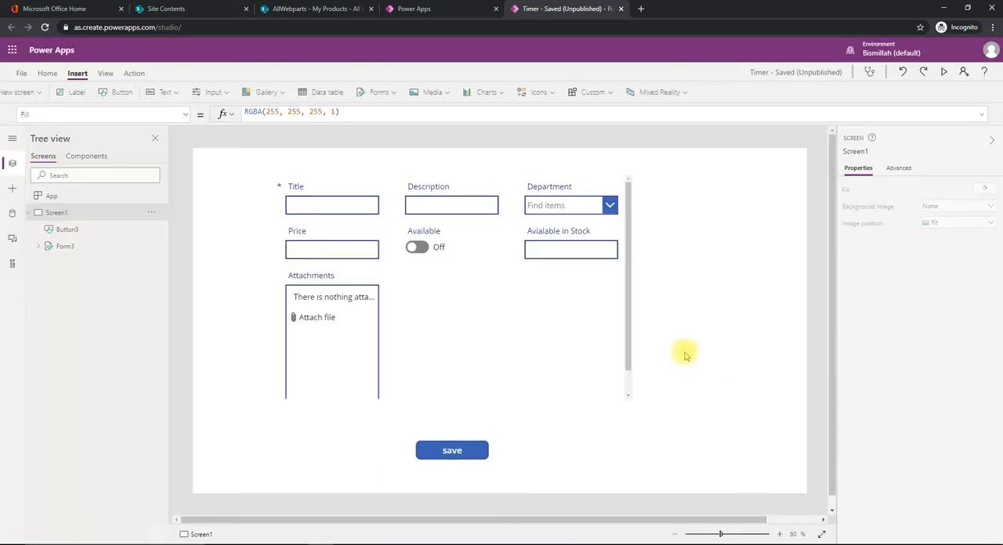
Set the default mode of Form3 to New
{"action": "left_click", "coordinate": [612, 384]}
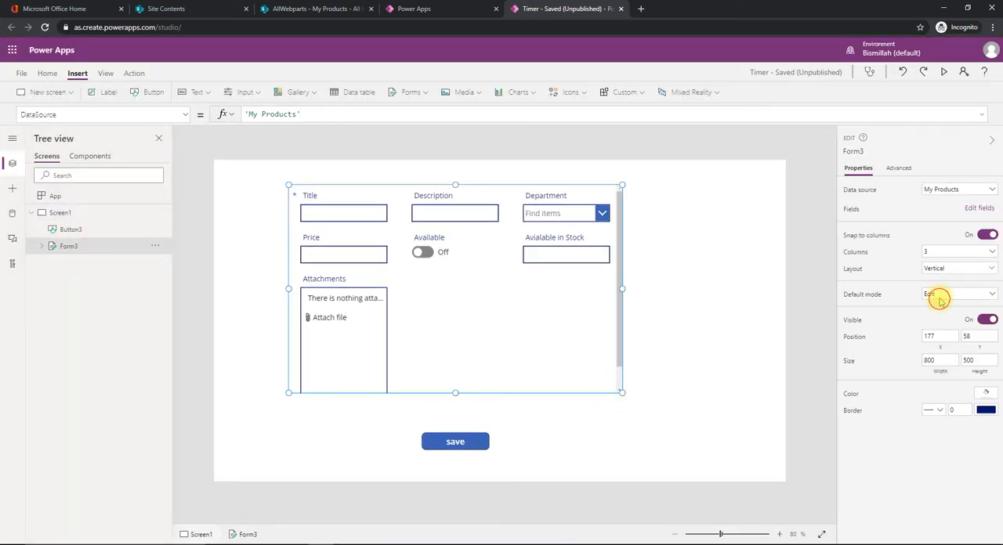
{"action": "left_click", "coordinate": [934, 296]}
{"action": "left_click", "coordinate": [932, 317]}
{"action": "left_click", "coordinate": [734, 343]}
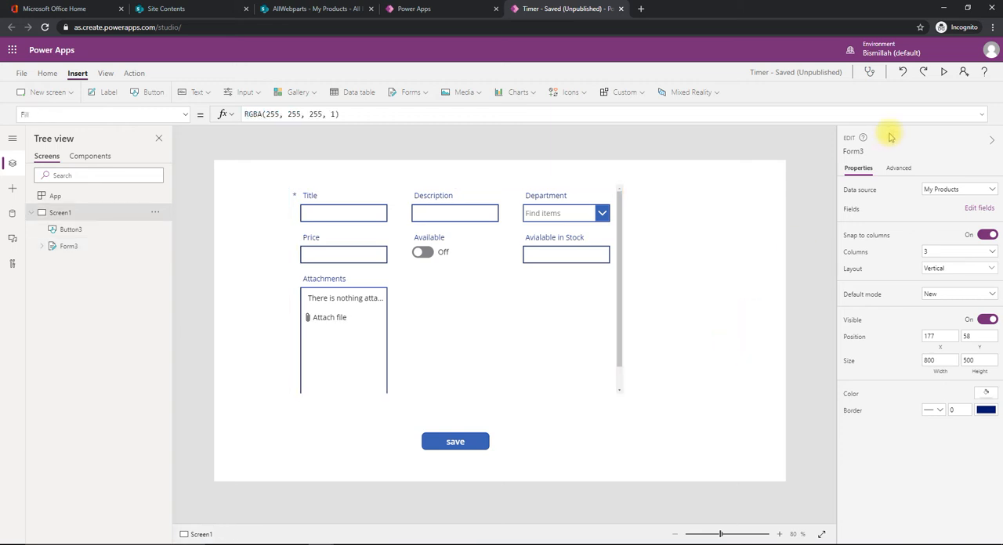
Preview the app and try saving an entry with description "sdff", price 23 and stock 6 but no title
{"action": "left_click", "coordinate": [943, 71]}
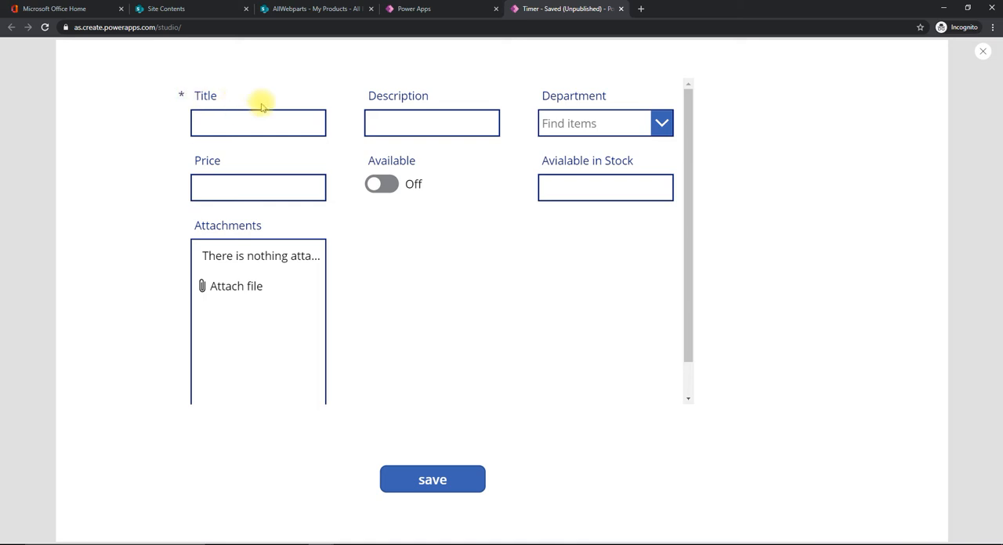
{"action": "left_click", "coordinate": [423, 123]}
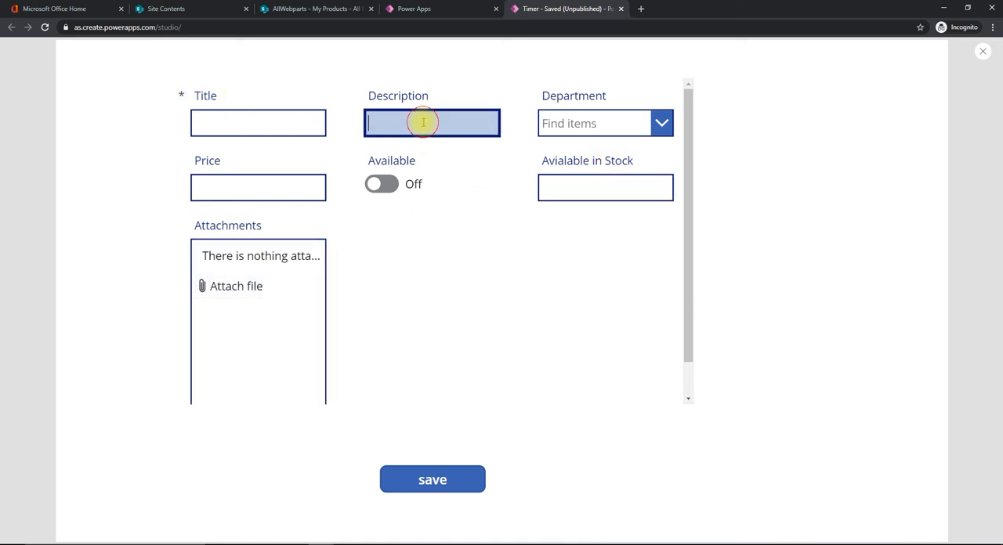
{"action": "type", "text": "sdff"}
{"action": "left_click", "coordinate": [256, 192]}
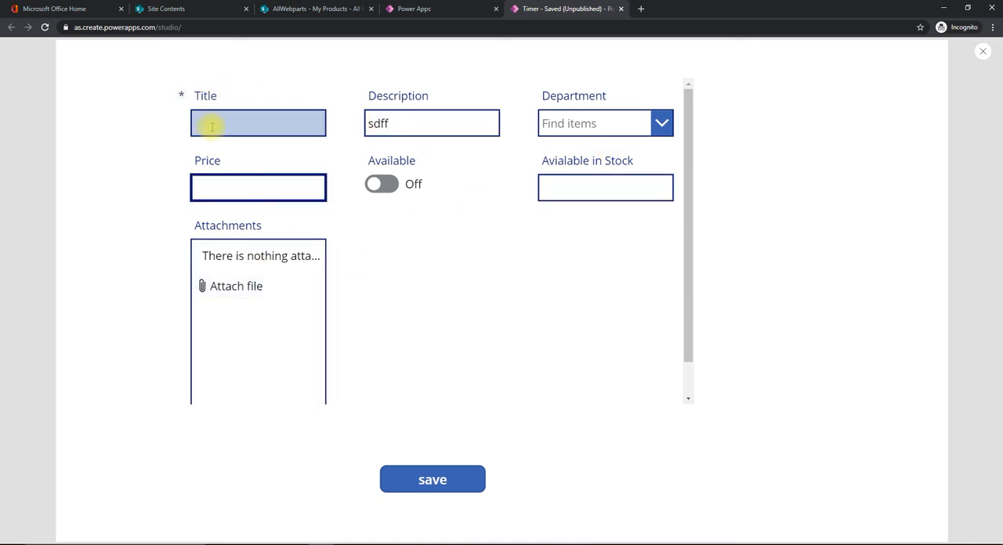
{"action": "left_click", "coordinate": [592, 186]}
{"action": "type", "text": "6"}
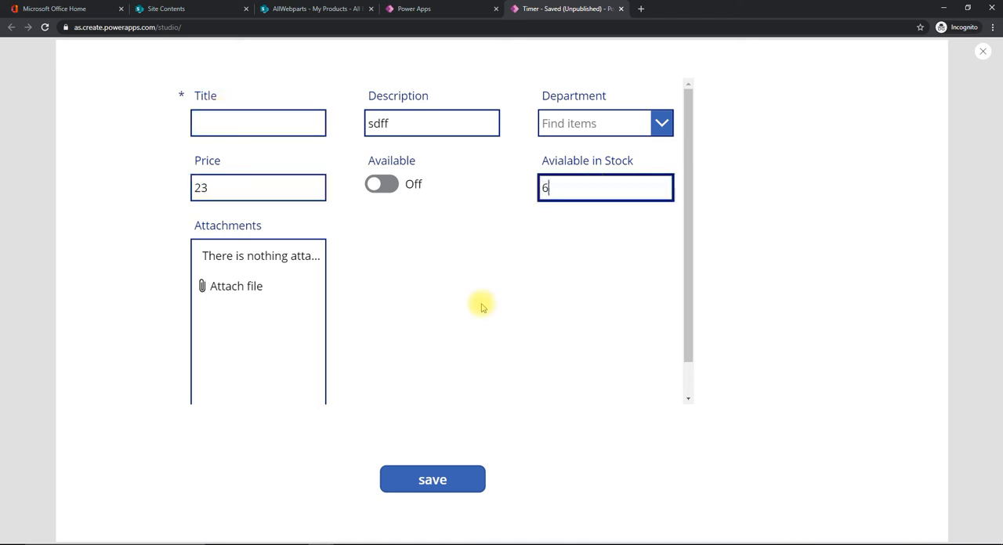
{"action": "left_click", "coordinate": [437, 481]}
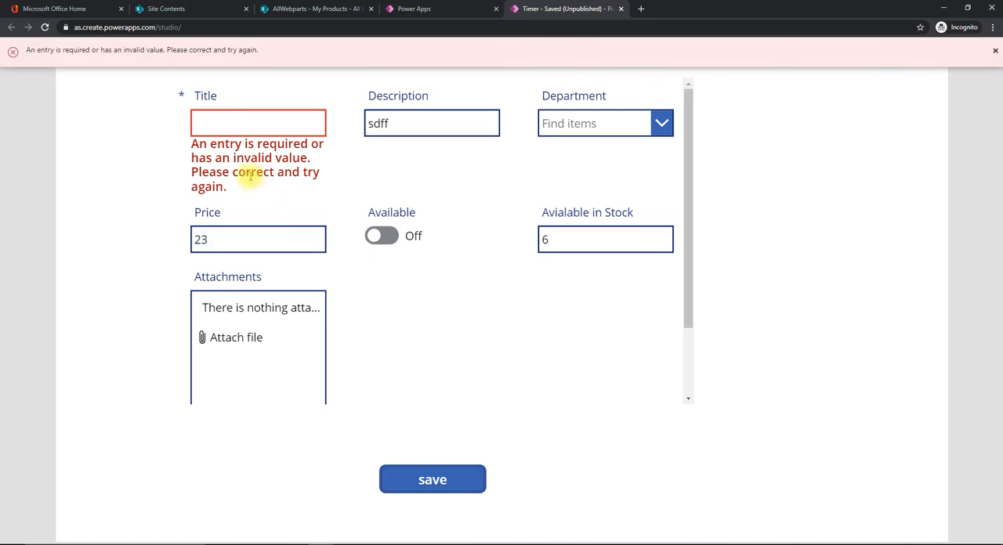
{"action": "left_click_drag", "start_coordinate": [192, 144], "coordinate": [234, 186]}
{"action": "left_click", "coordinate": [123, 96]}
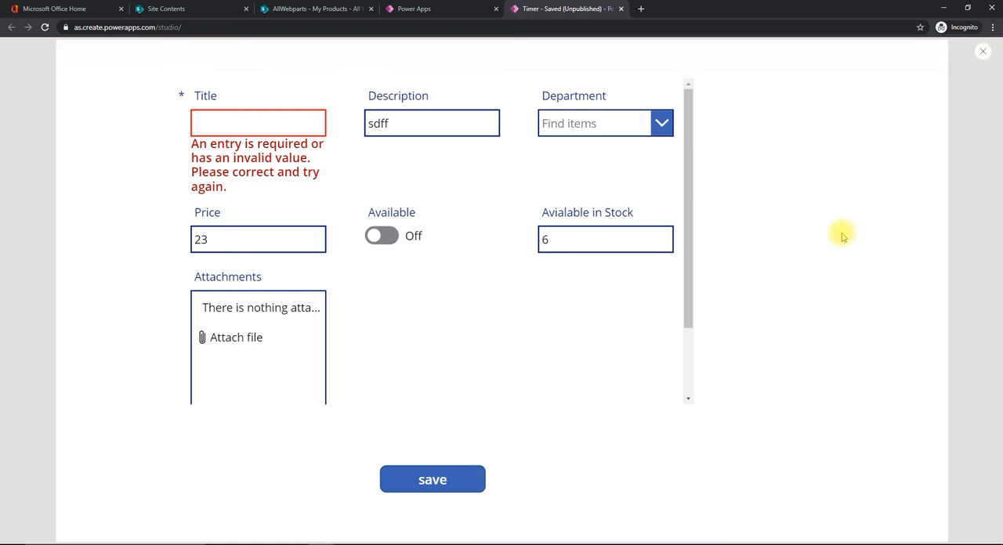
{"action": "key", "text": "Escape"}
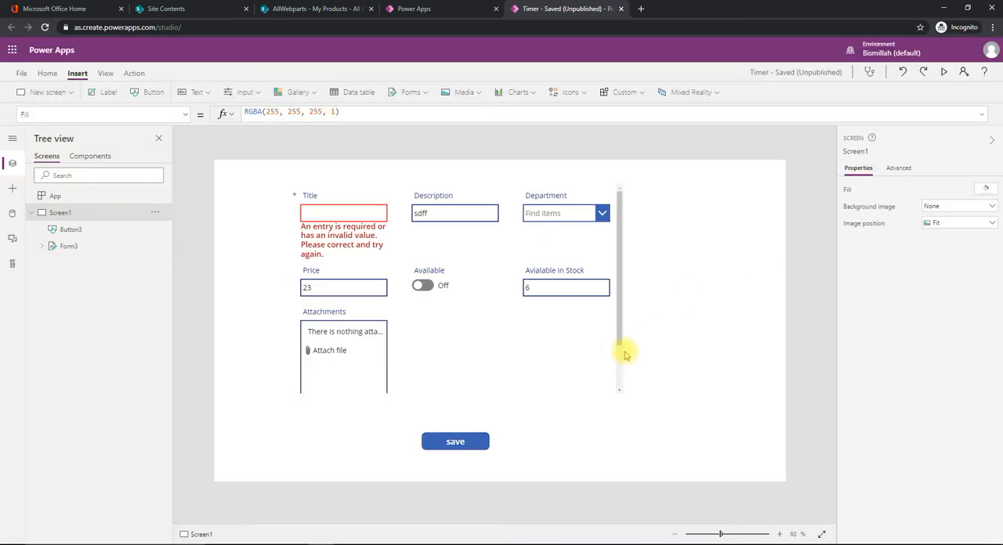
Replace Form3's OnFailure formula with a Notify call carrying the message "Please find all the mandatory fields"
{"action": "left_click", "coordinate": [67, 247]}
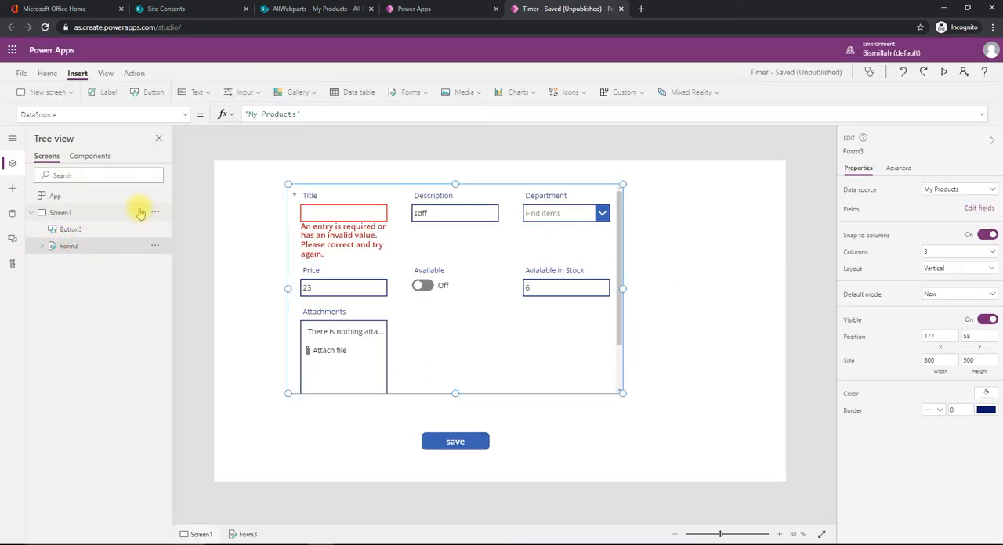
{"action": "left_click", "coordinate": [187, 118]}
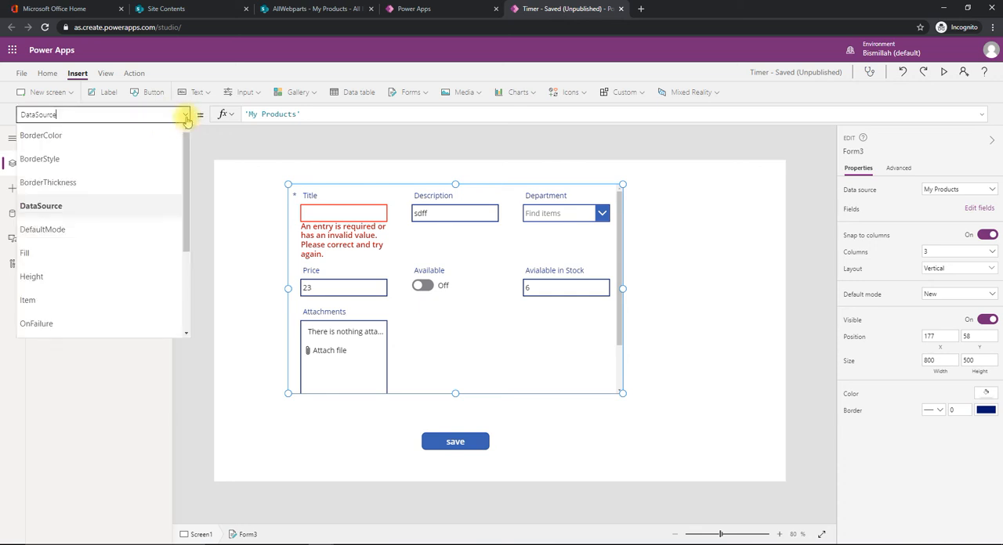
{"action": "left_click_drag", "start_coordinate": [186, 141], "coordinate": [188, 195]}
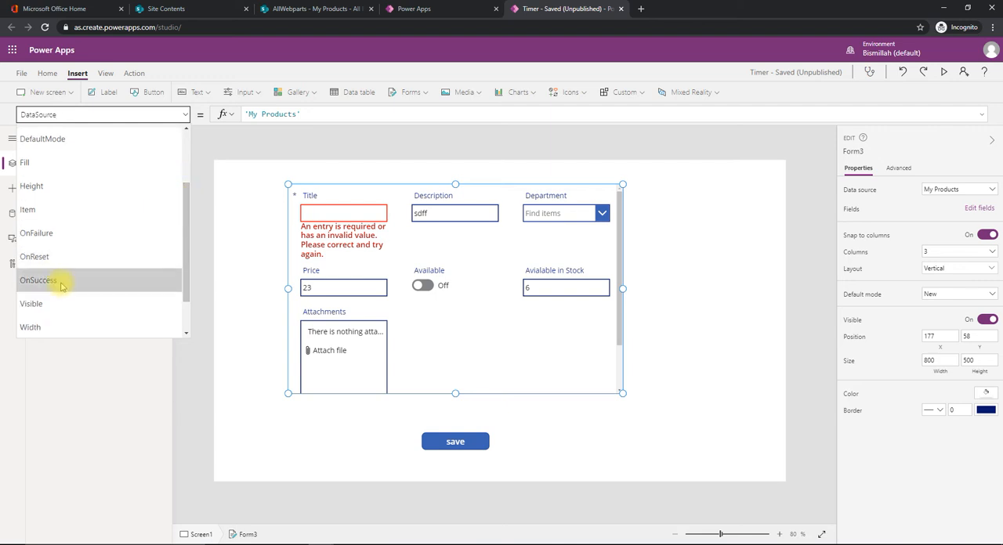
{"action": "left_click", "coordinate": [61, 236]}
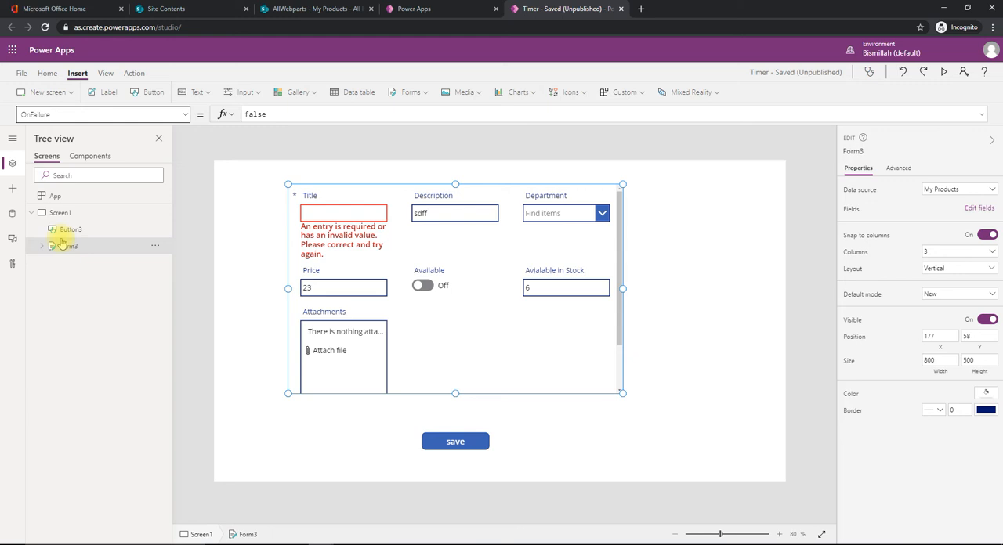
{"action": "double_click", "coordinate": [266, 115]}
{"action": "key", "text": "BackSpace"}
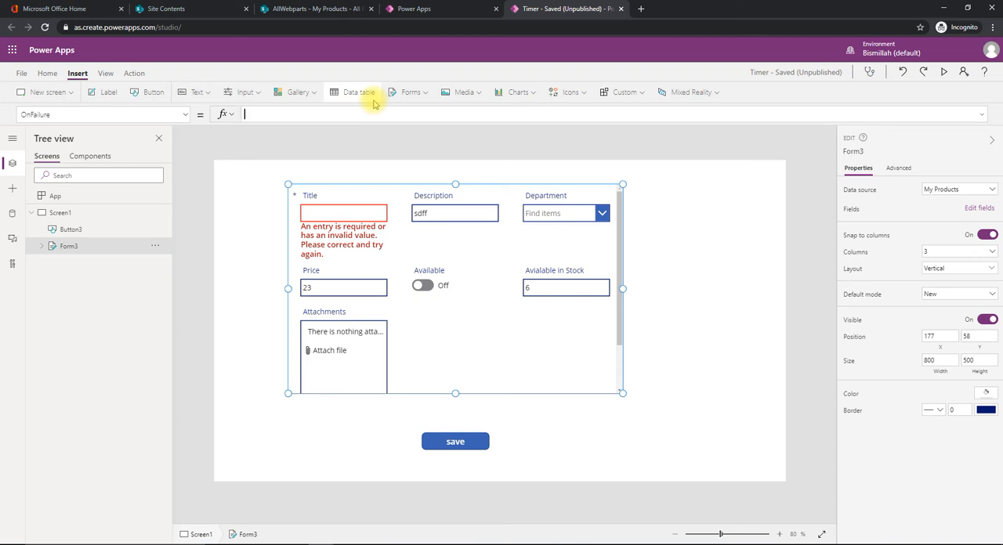
{"action": "type", "text": "Noti"}
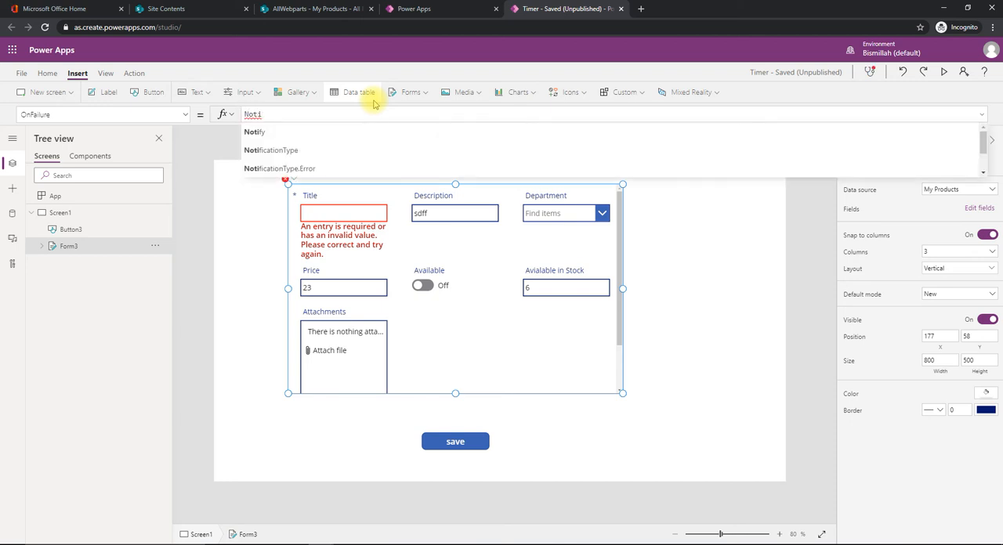
{"action": "type", "text": "fy(\"Please find"}
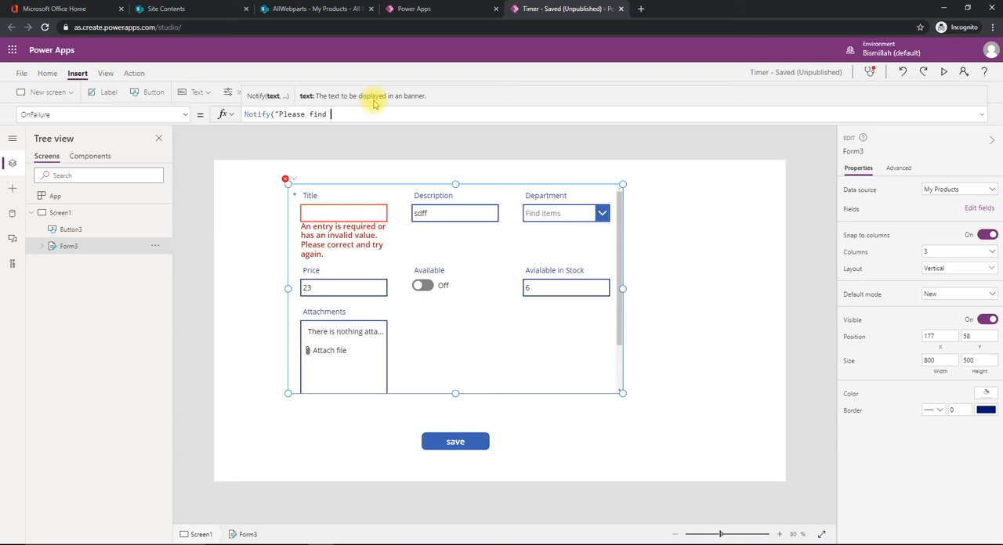
{"action": "type", "text": " all the mandatory fields"}
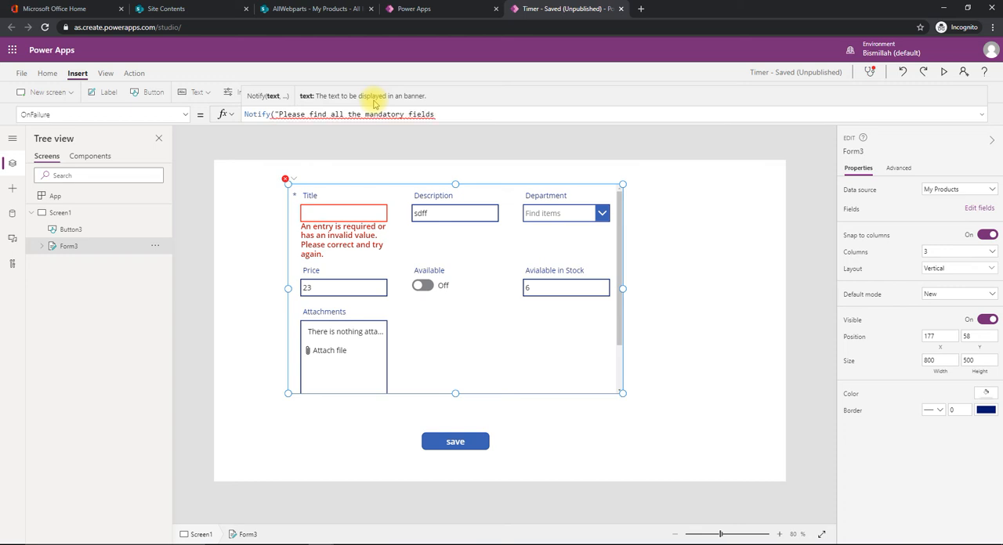
{"action": "type", "text": "\", "}
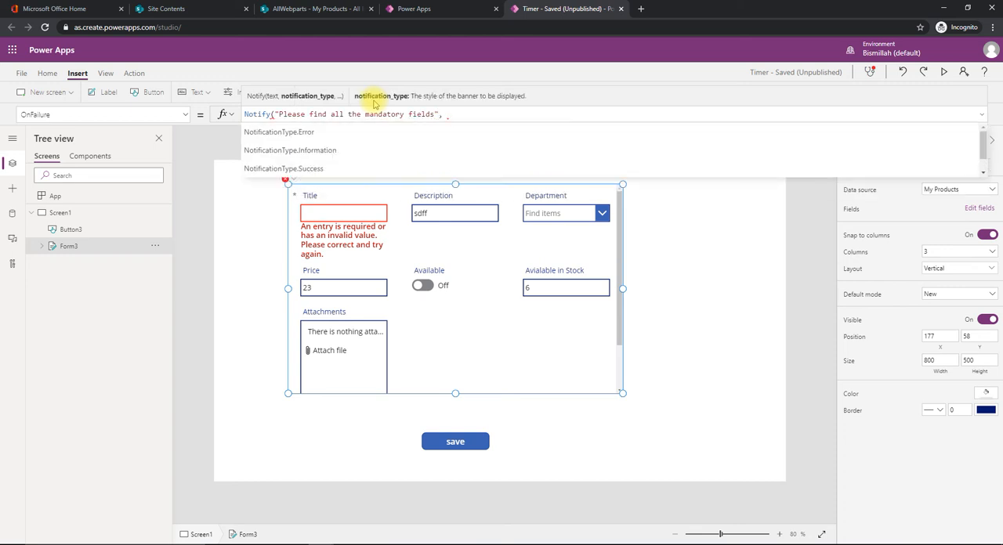
{"action": "type", "text": "NotificationType.Error, "}
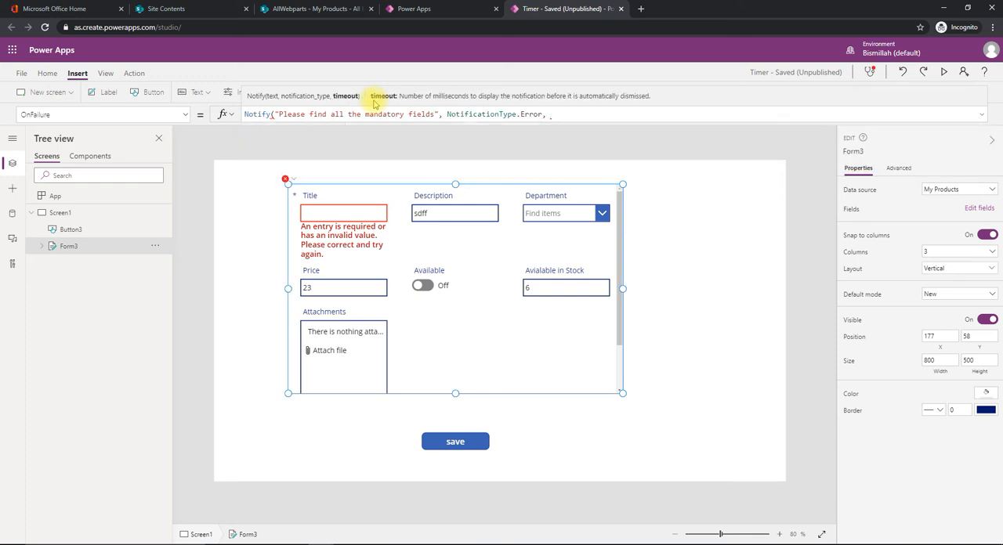
{"action": "type", "text": "3000"}
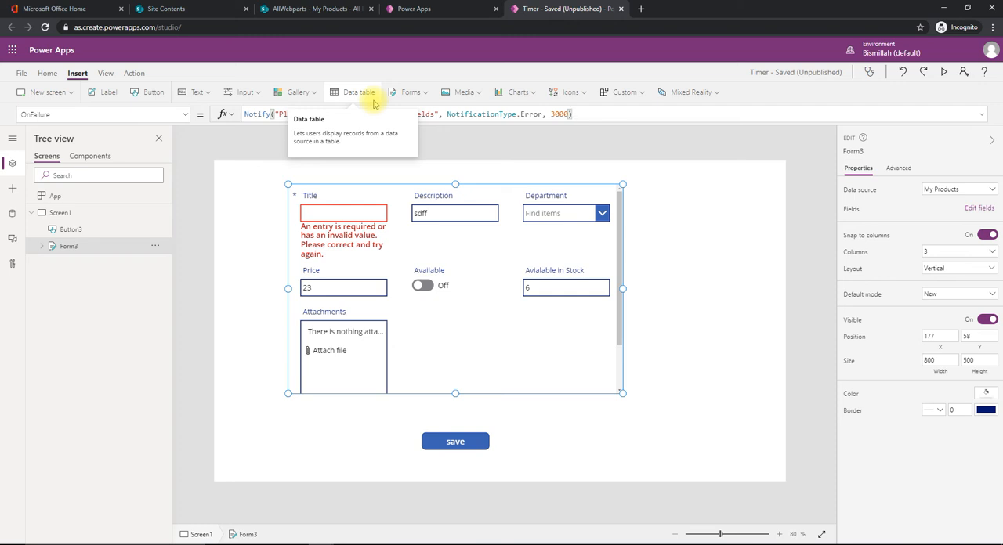
Test the failure notification by saving the form with an empty title in preview mode
{"action": "key", "text": "F5"}
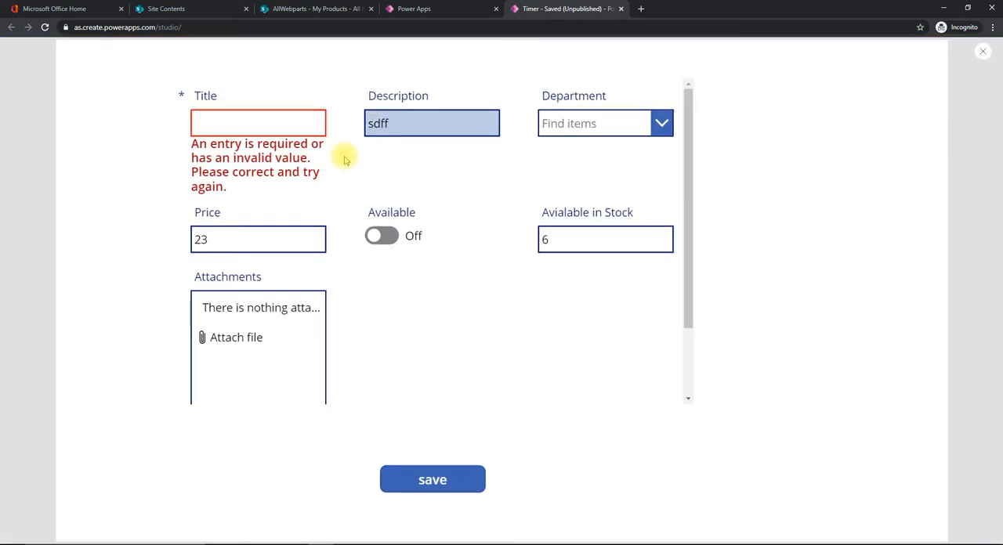
{"action": "left_click", "coordinate": [451, 482]}
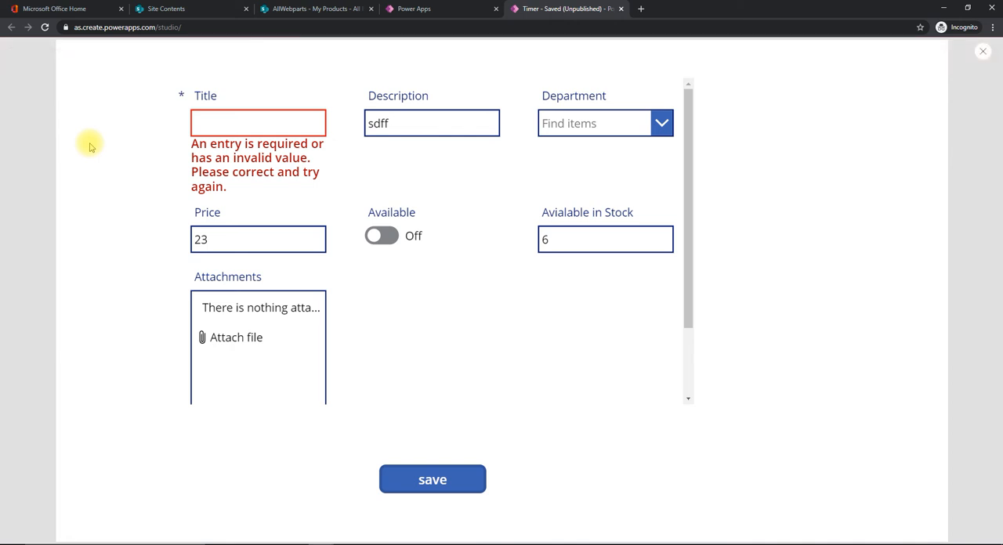
{"action": "key", "text": "Escape"}
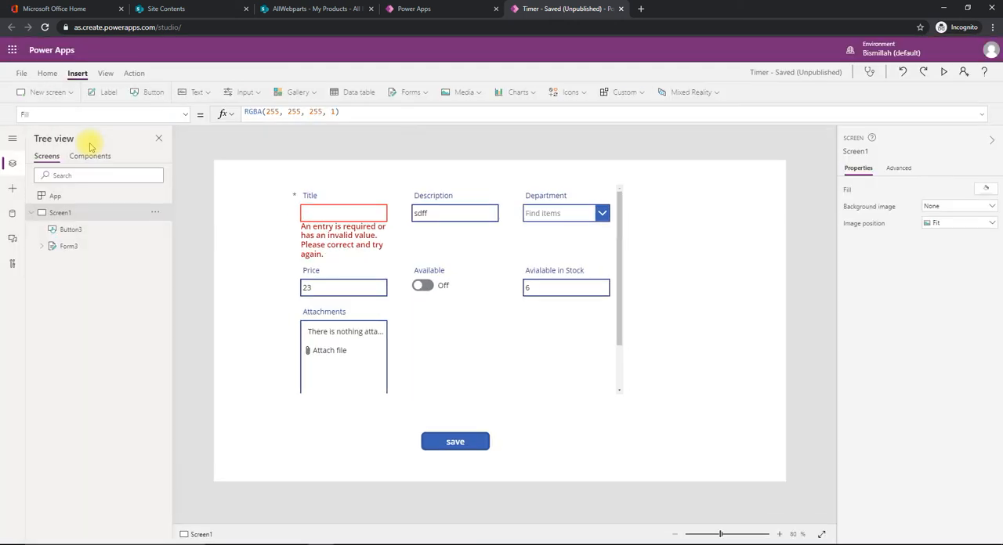
Copy Form3's OnFailure Notify formula and paste it in place of the form's OnSuccess formula
{"action": "left_click", "coordinate": [69, 247]}
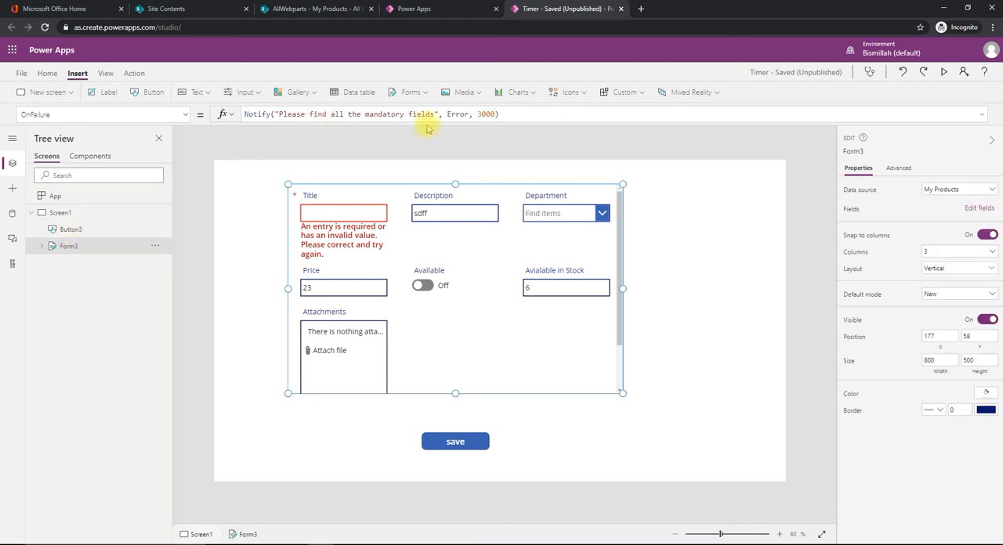
{"action": "left_click", "coordinate": [504, 112]}
{"action": "left_click_drag", "start_coordinate": [601, 114], "coordinate": [149, 108]}
{"action": "key", "text": "ctrl+c"}
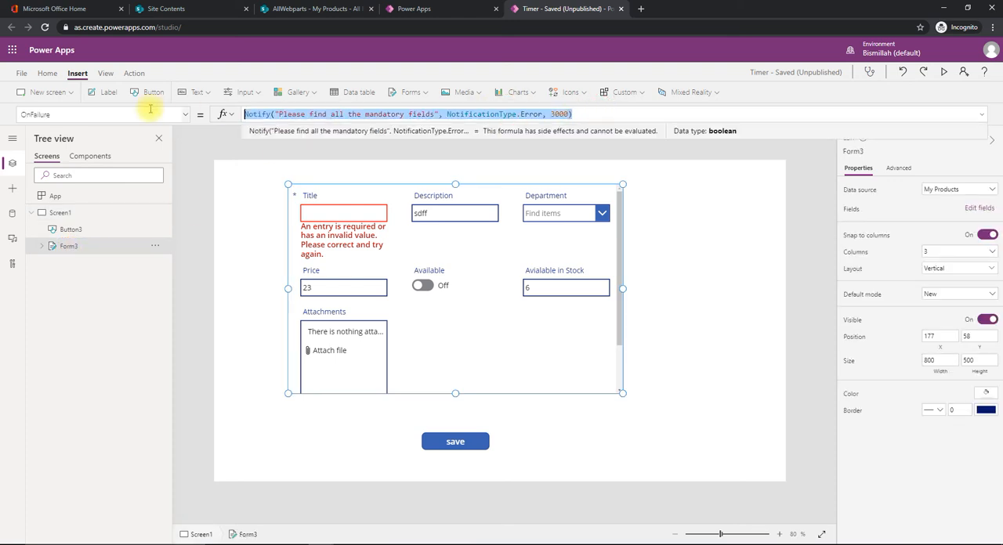
{"action": "left_click", "coordinate": [183, 115]}
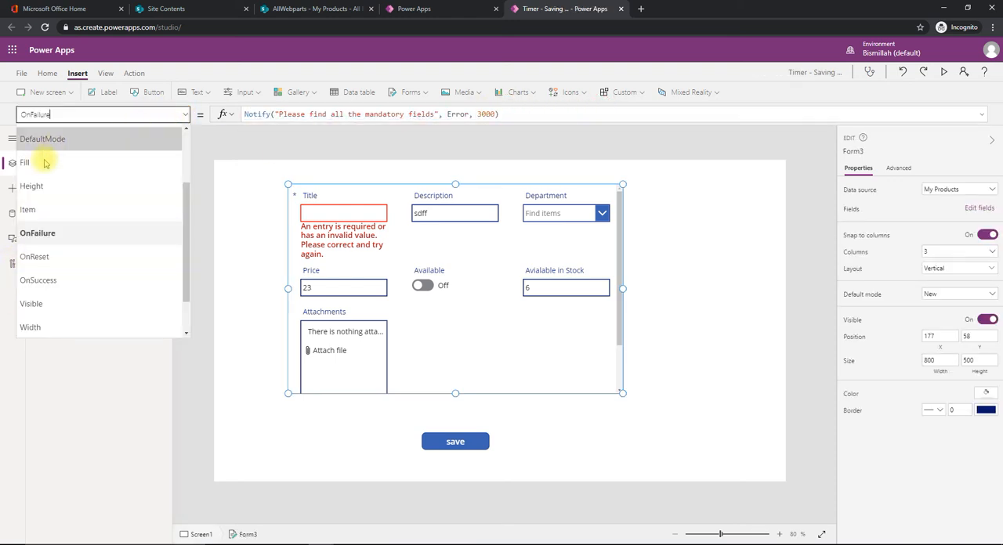
{"action": "left_click", "coordinate": [41, 287]}
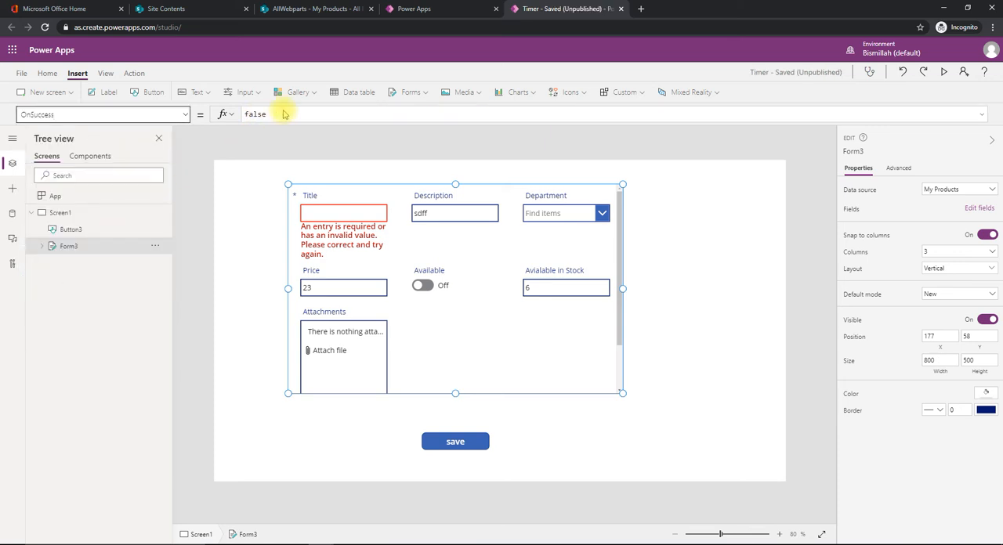
{"action": "left_click", "coordinate": [344, 116]}
{"action": "key", "text": "ctrl+a"}
{"action": "key", "text": "ctrl+v"}
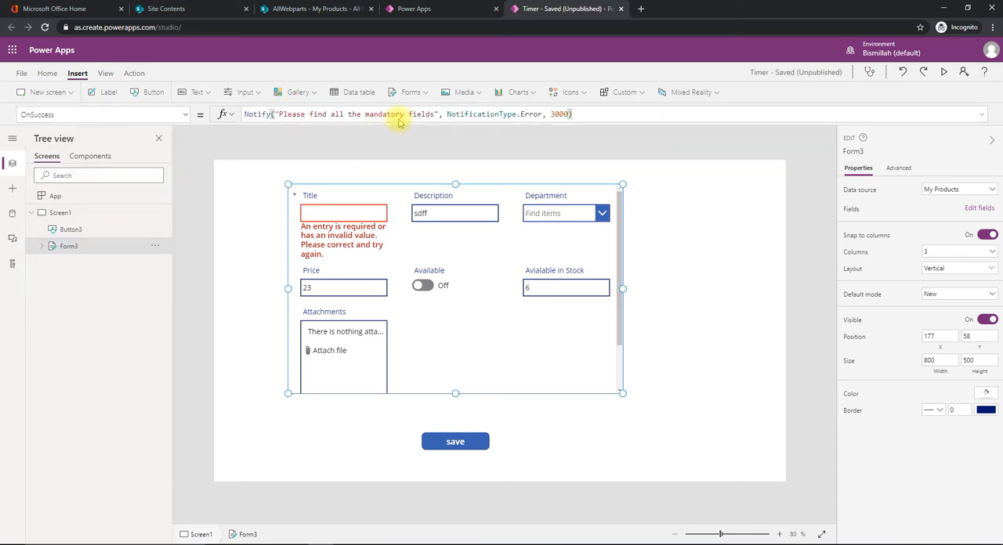
Replace the OnSuccess notification's message with "Your SAVE has been completed!"
{"action": "left_click_drag", "start_coordinate": [433, 115], "coordinate": [284, 115]}
{"action": "type", "text": "Your "}
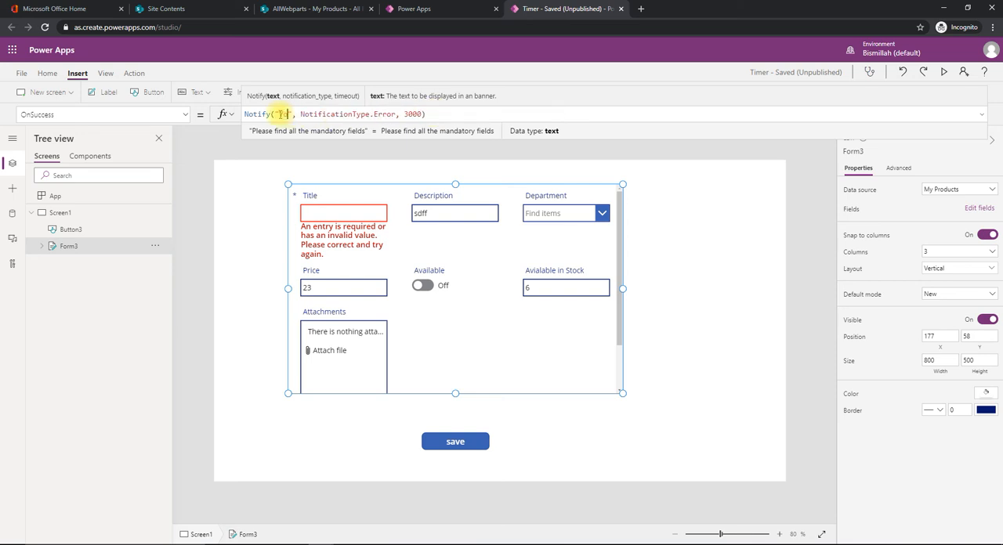
{"action": "type", "text": "SAVE has "}
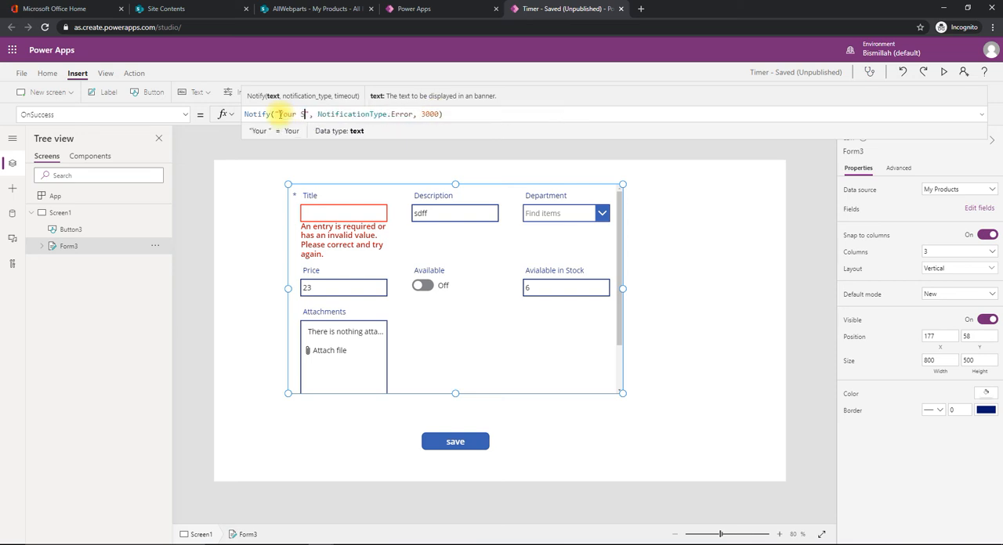
{"action": "type", "text": "been complet"}
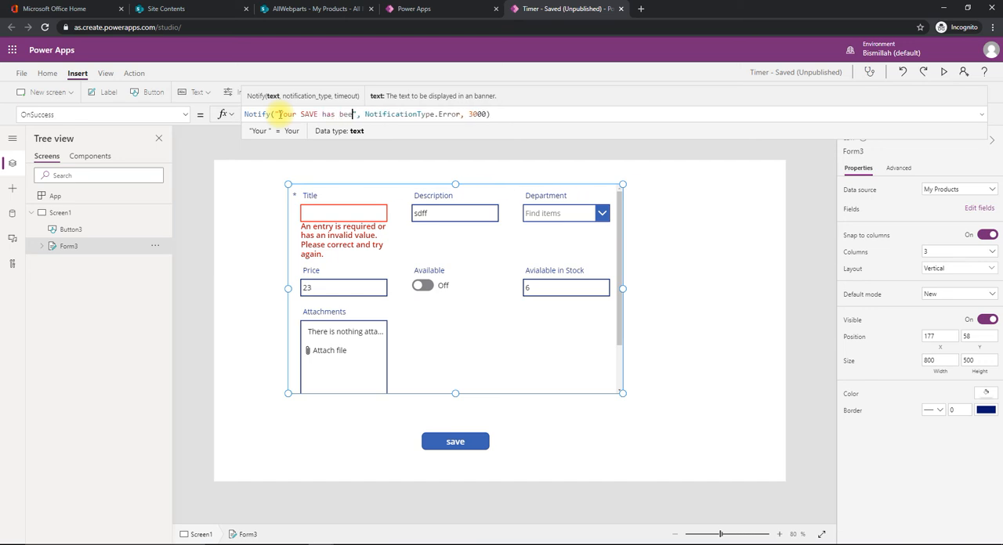
{"action": "type", "text": "ed!"}
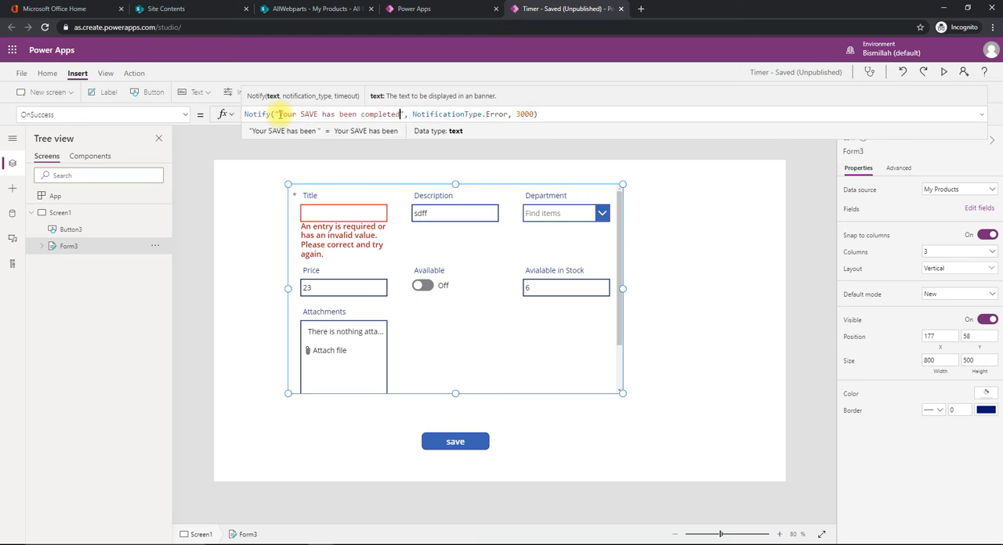
Change the OnSuccess notification's type to NotificationType.Success
{"action": "key", "text": "Right"}
{"action": "key", "text": "Right"}
{"action": "key", "text": "Right"}
{"action": "key", "text": "Right"}
{"action": "key", "text": "Right"}
{"action": "key", "text": "Right"}
{"action": "key", "text": "Right"}
{"action": "key", "text": "Right"}
{"action": "key", "text": "Right"}
{"action": "key", "text": "Right"}
{"action": "key", "text": "Right"}
{"action": "key", "text": "Right"}
{"action": "key", "text": "Right"}
{"action": "key", "text": "Right"}
{"action": "key", "text": "Right"}
{"action": "key", "text": "Right"}
{"action": "key", "text": "Right"}
{"action": "key", "text": "Right"}
{"action": "key", "text": "Right"}
{"action": "key", "text": "Right"}
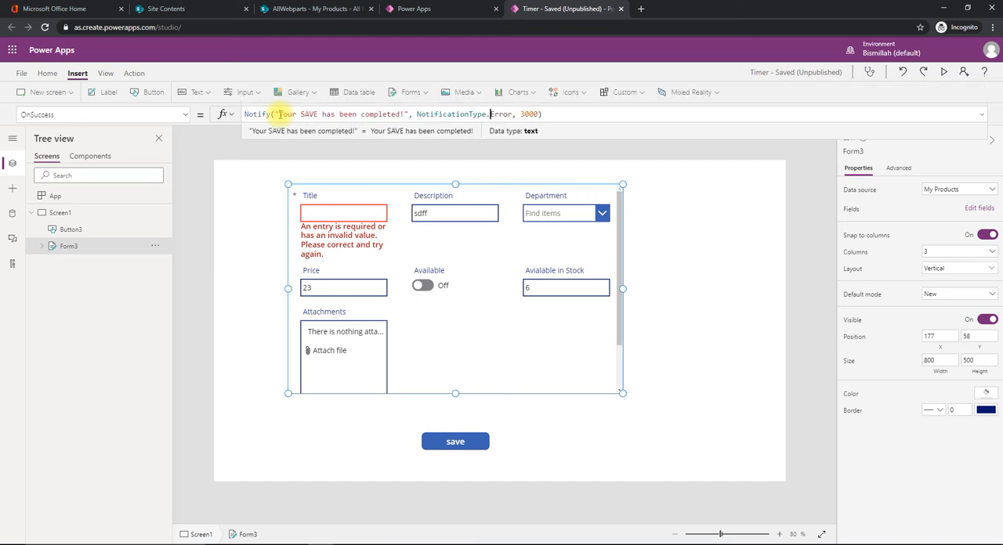
{"action": "key", "text": "Left"}
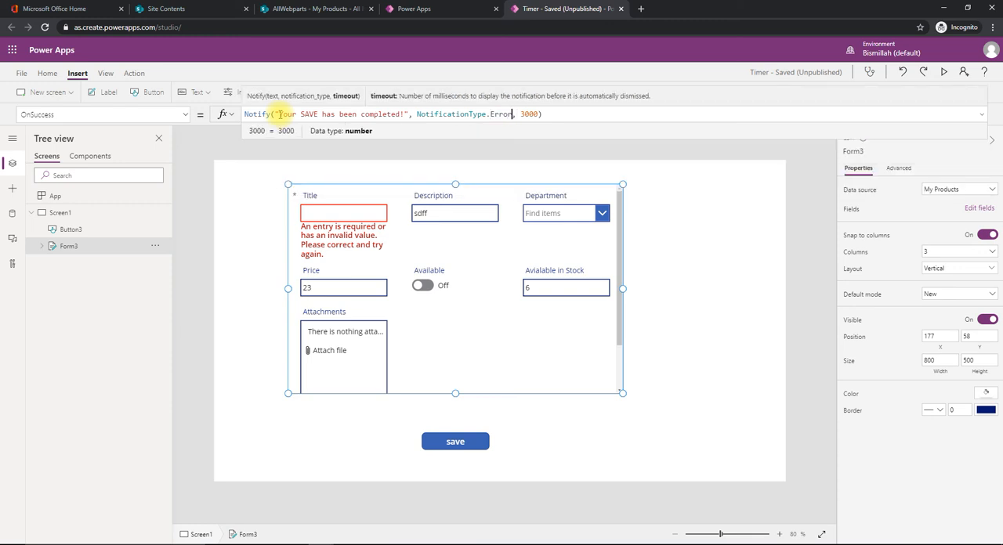
{"action": "key", "text": "BackSpace"}
{"action": "key", "text": "BackSpace"}
{"action": "key", "text": "BackSpace"}
{"action": "key", "text": "BackSpace"}
{"action": "key", "text": "BackSpace"}
{"action": "key", "text": "Down"}
{"action": "key", "text": "Down"}
{"action": "key", "text": "Down"}
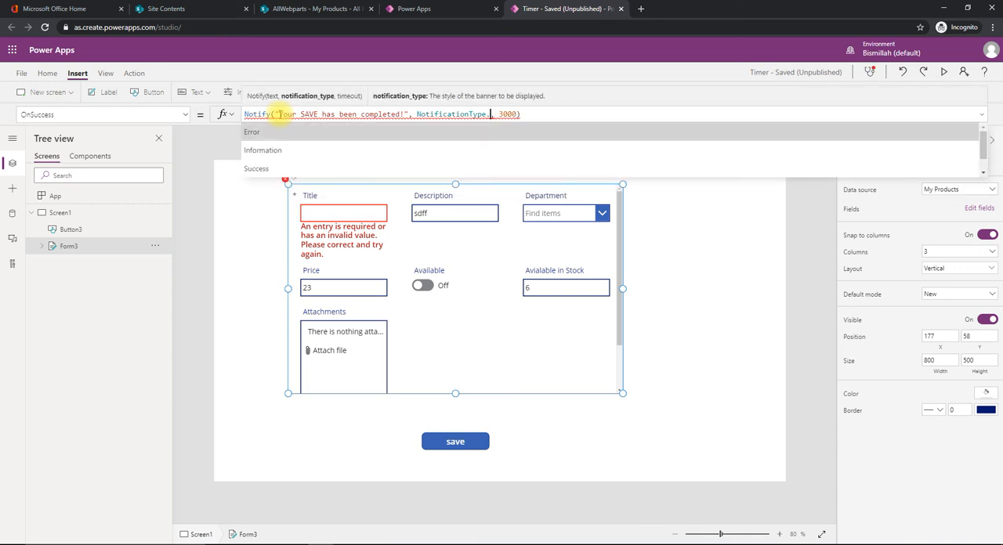
{"action": "key", "text": "Tab"}
{"action": "key", "text": "End"}
{"action": "key", "text": "Return"}
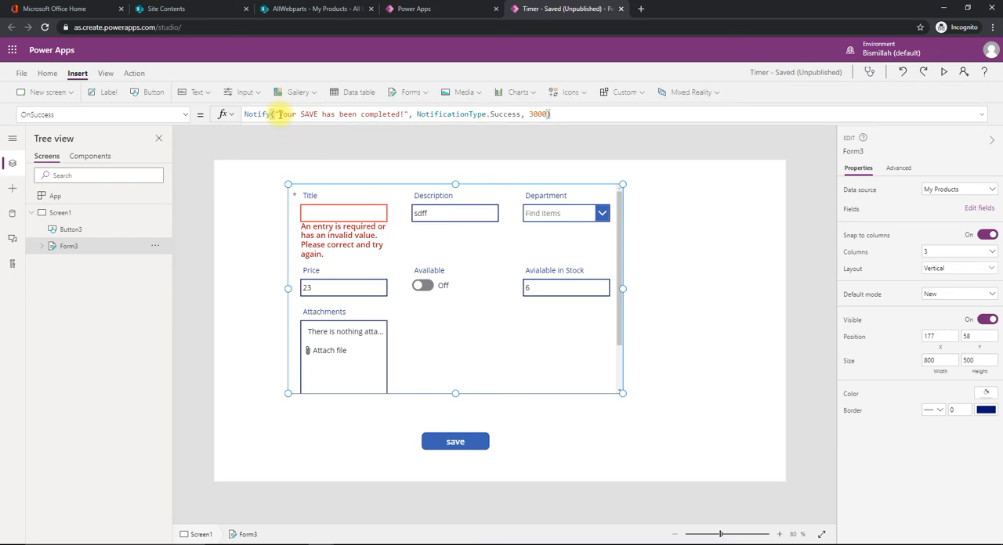
{"action": "left_click", "coordinate": [725, 315]}
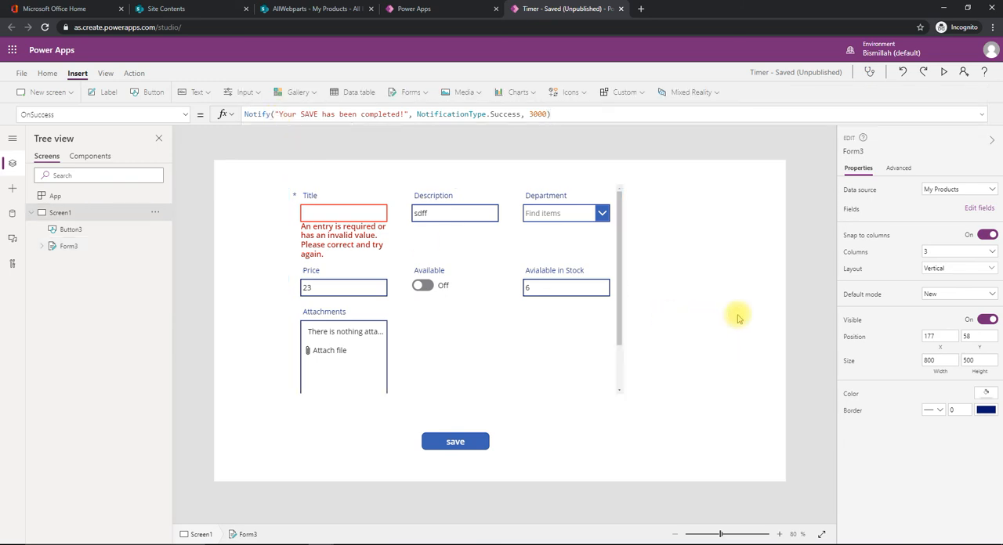
Preview the app and save the entry with the title "test with all the fields"
{"action": "left_click", "coordinate": [942, 78]}
{"action": "left_click", "coordinate": [304, 124]}
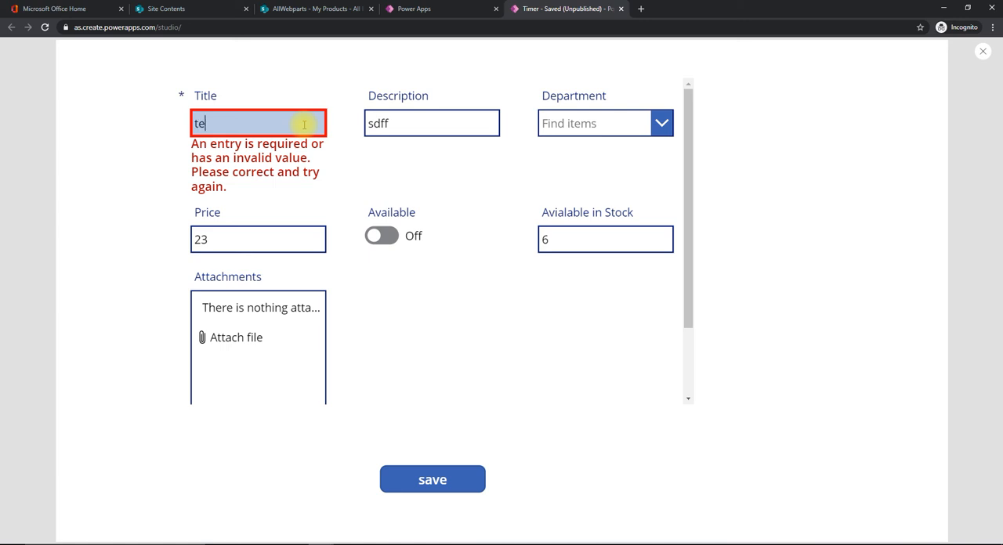
{"action": "type", "text": "test with all the fields"}
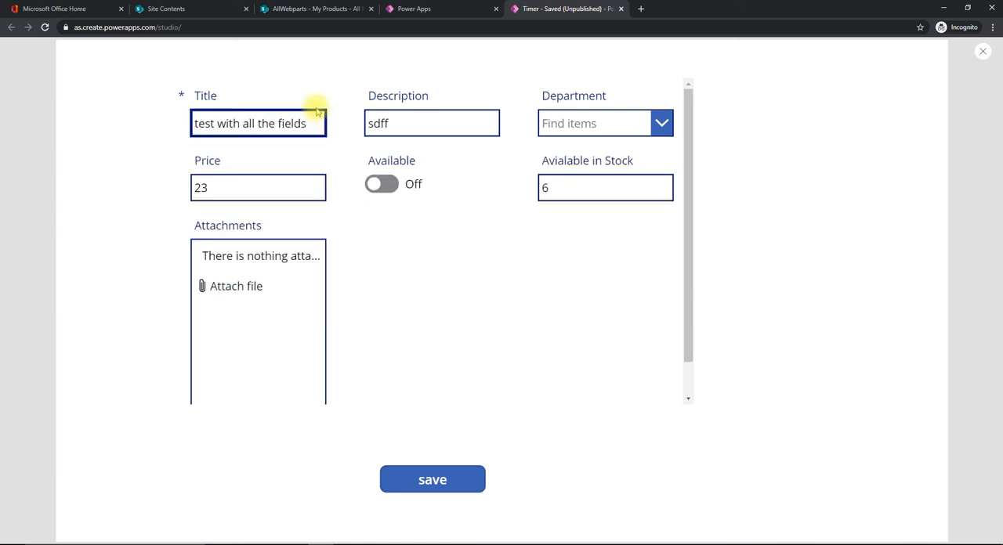
{"action": "left_click", "coordinate": [429, 486]}
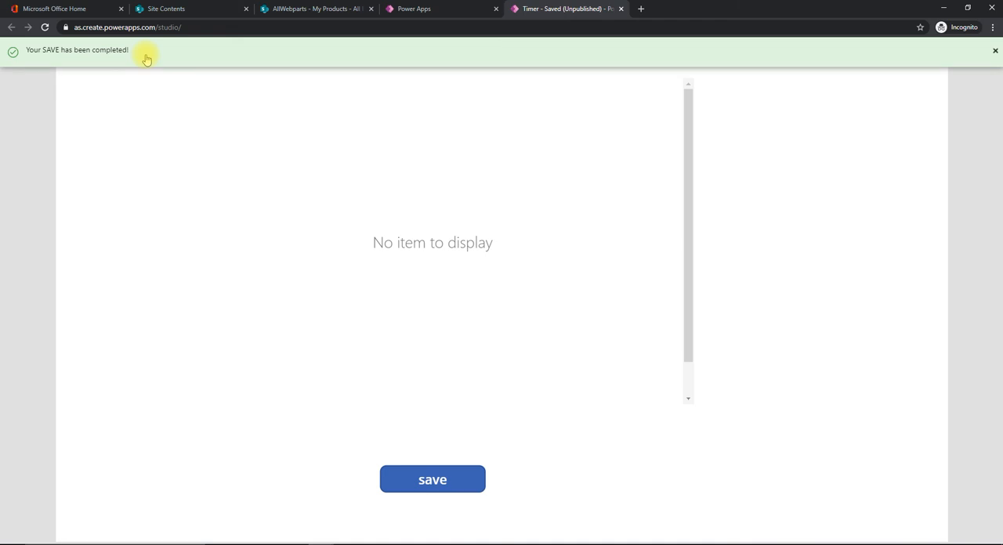
Check the My Products SharePoint list for the saved entry, and return to the Power Apps editor
{"action": "left_click", "coordinate": [282, 10]}
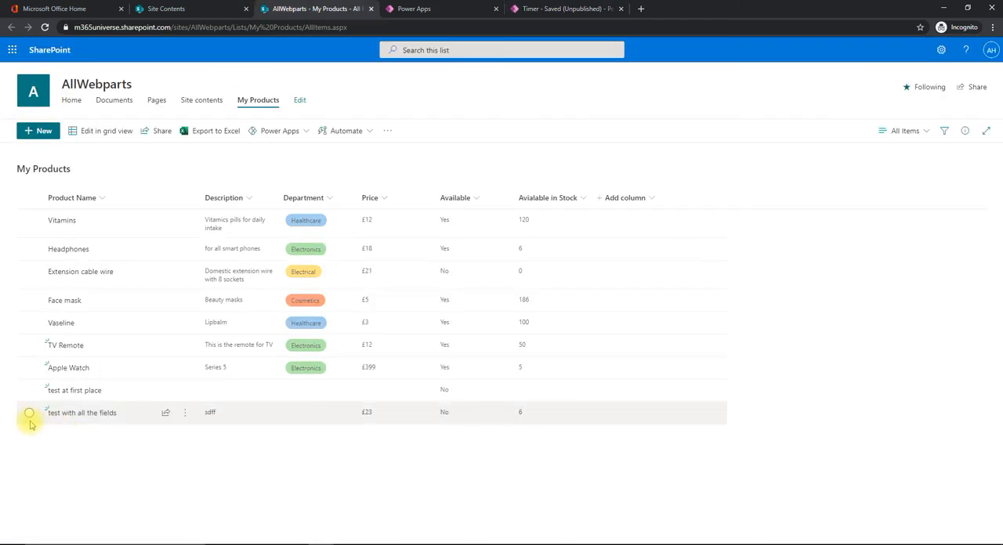
{"action": "left_click", "coordinate": [539, 11]}
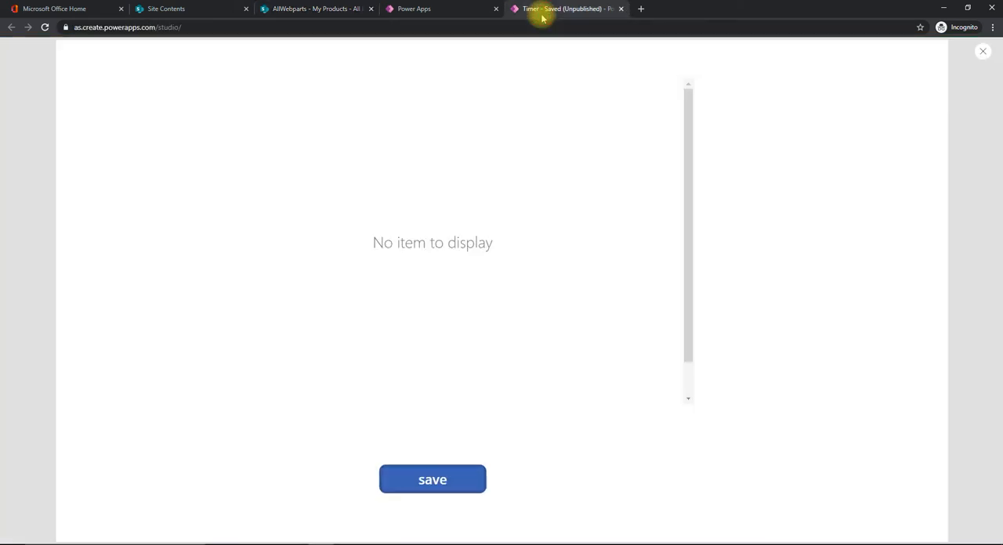
{"action": "key", "text": "Escape"}
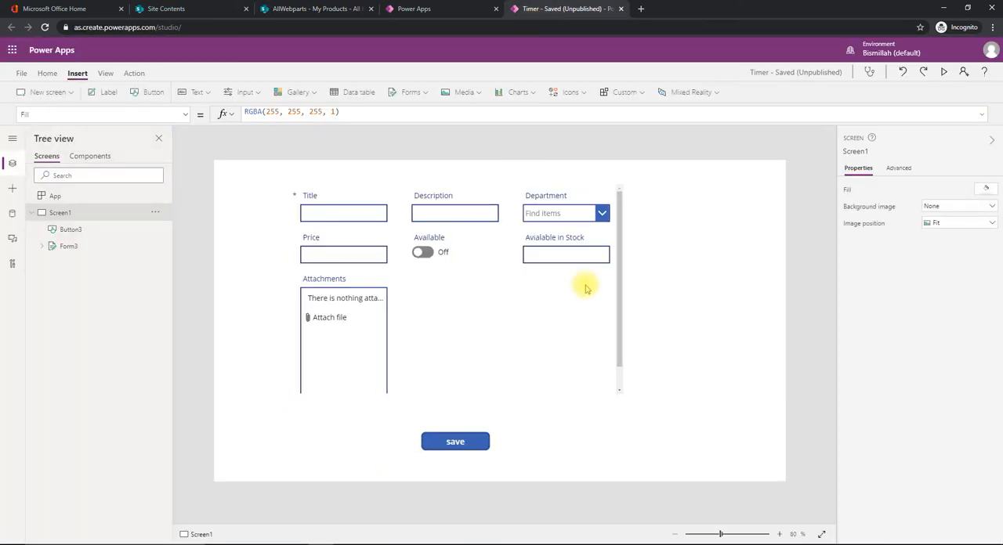
Change Form3's OnSuccess notification type to NotificationType.Information and briefly preview the app
{"action": "left_click", "coordinate": [71, 247]}
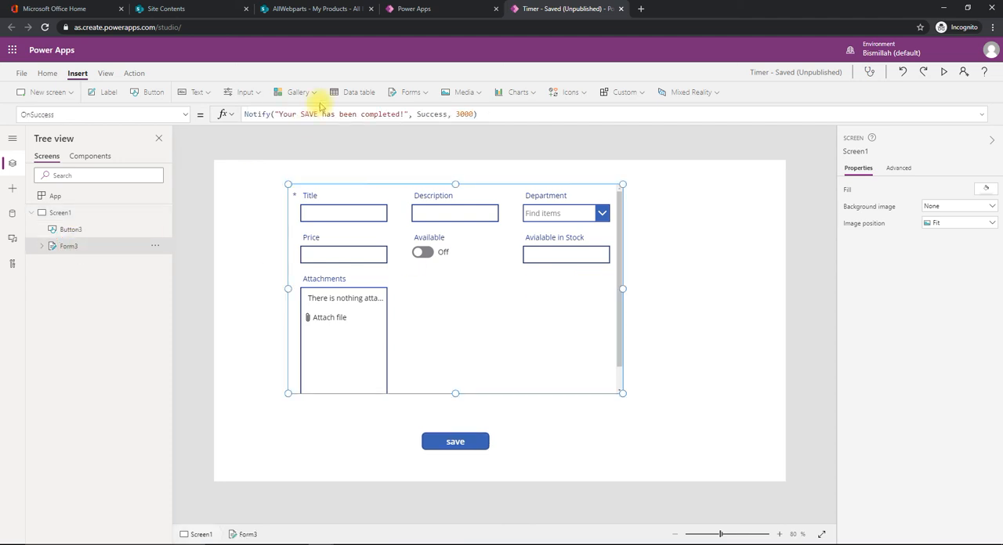
{"action": "left_click", "coordinate": [456, 116]}
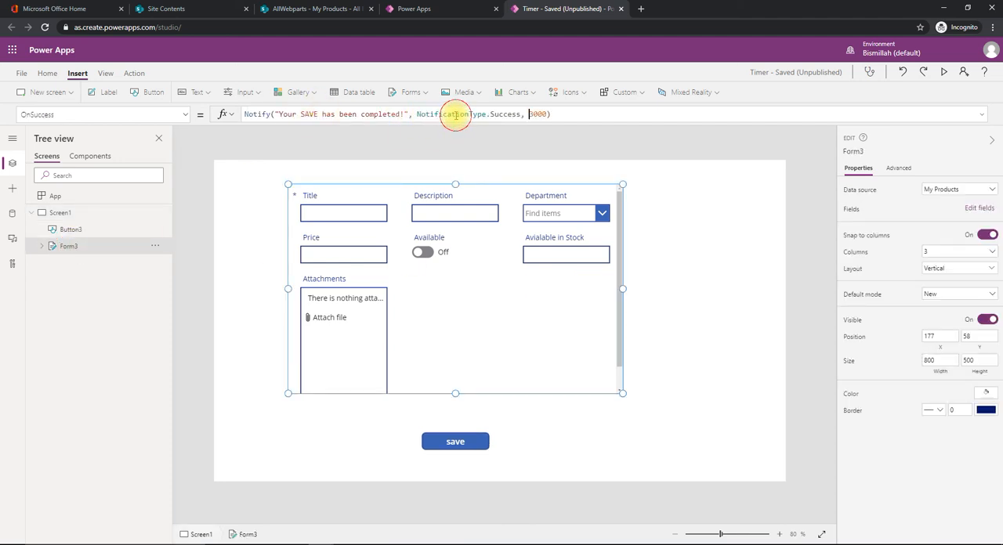
{"action": "left_click", "coordinate": [520, 114]}
{"action": "key", "text": "BackSpace"}
{"action": "key", "text": "BackSpace"}
{"action": "key", "text": "BackSpace"}
{"action": "key", "text": "BackSpace"}
{"action": "key", "text": "BackSpace"}
{"action": "key", "text": "BackSpace"}
{"action": "key", "text": "BackSpace"}
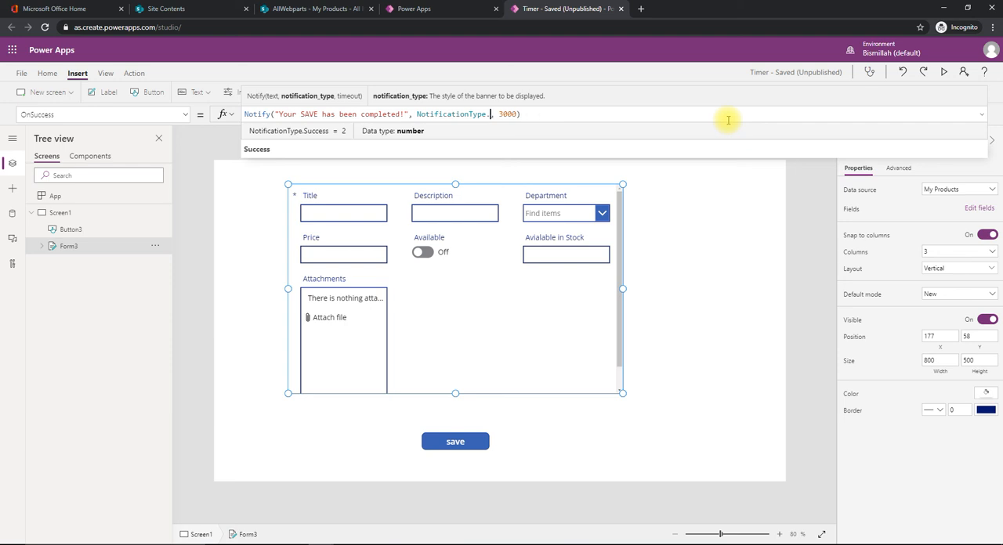
{"action": "key", "text": "Down"}
{"action": "key", "text": "Down"}
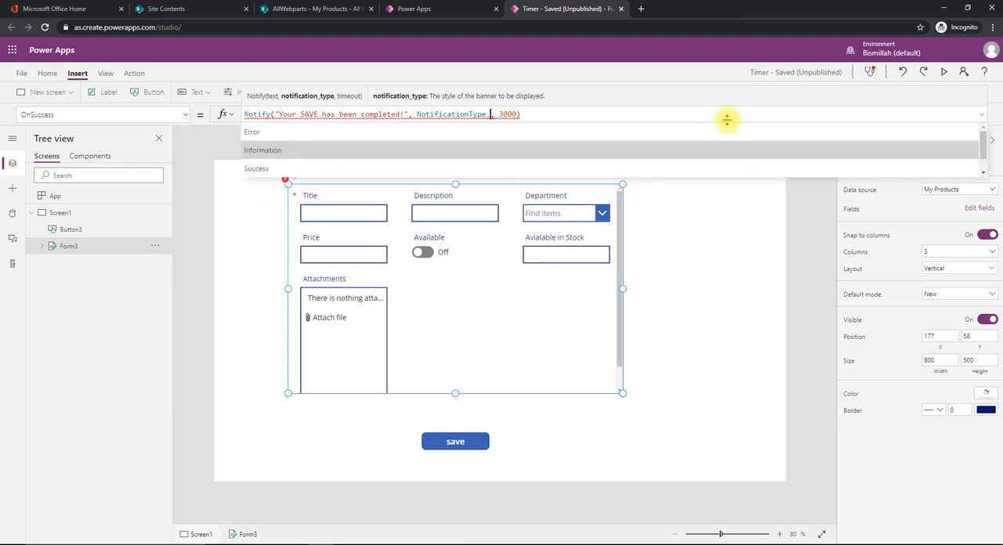
{"action": "key", "text": "Tab"}
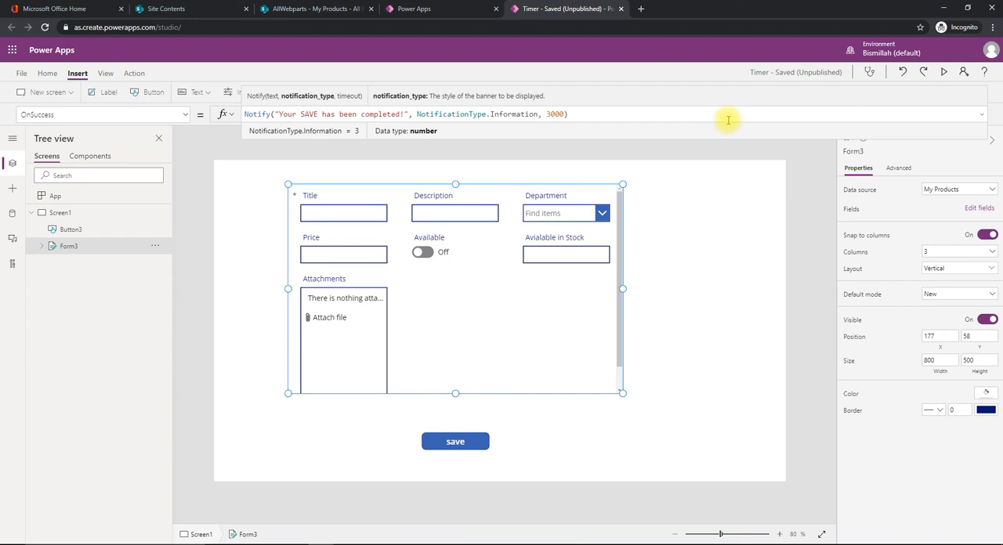
{"action": "key", "text": "F5"}
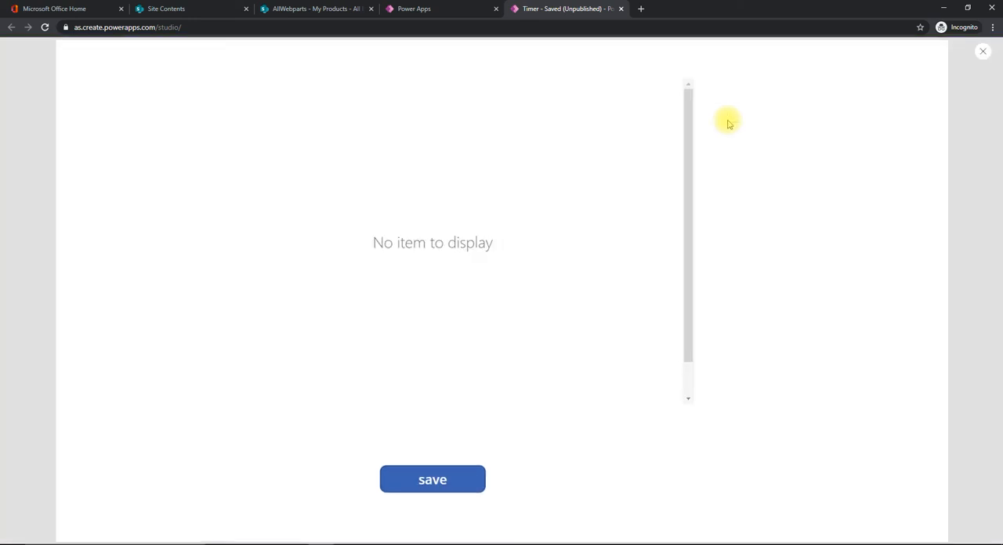
{"action": "key", "text": "Escape"}
Append NewForm(Form3) after SubmitForm(Form3) in the save button's OnSelect formula
{"action": "left_click", "coordinate": [447, 421]}
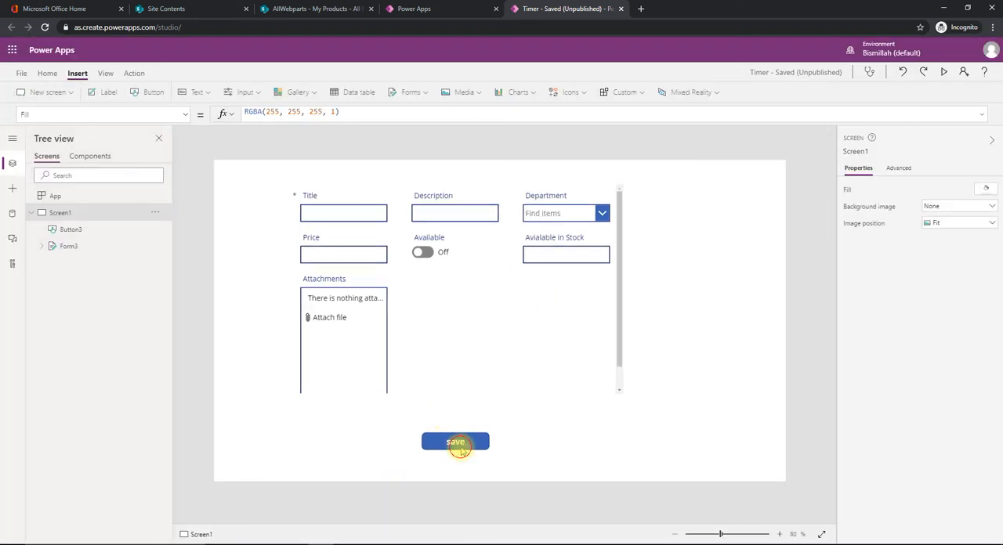
{"action": "left_click", "coordinate": [458, 445]}
{"action": "left_click", "coordinate": [186, 118]}
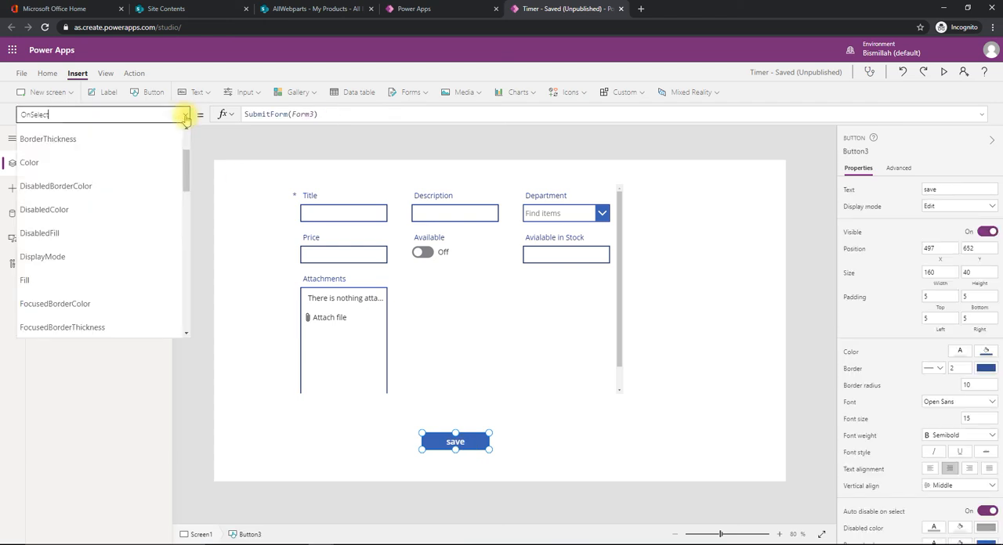
{"action": "left_click", "coordinate": [345, 119]}
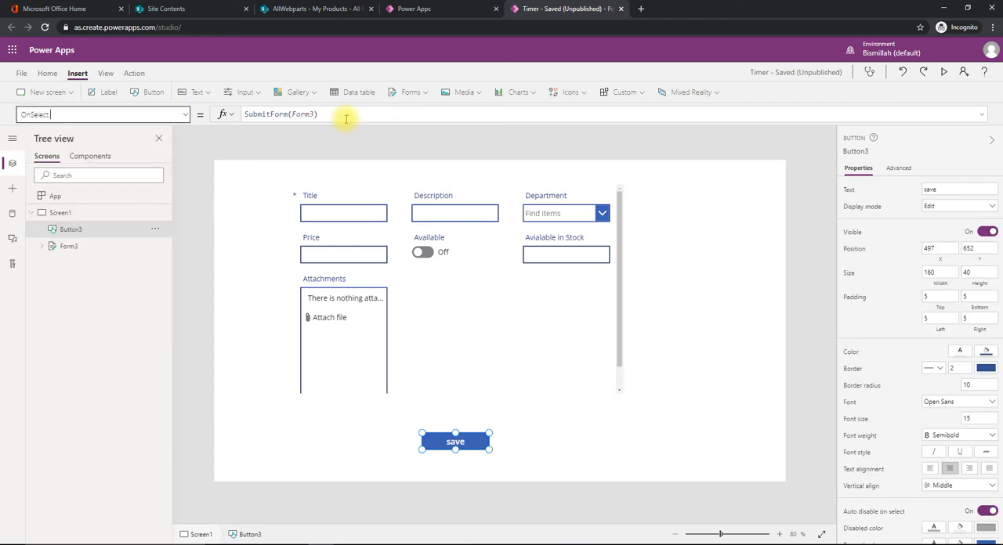
{"action": "left_click", "coordinate": [347, 113]}
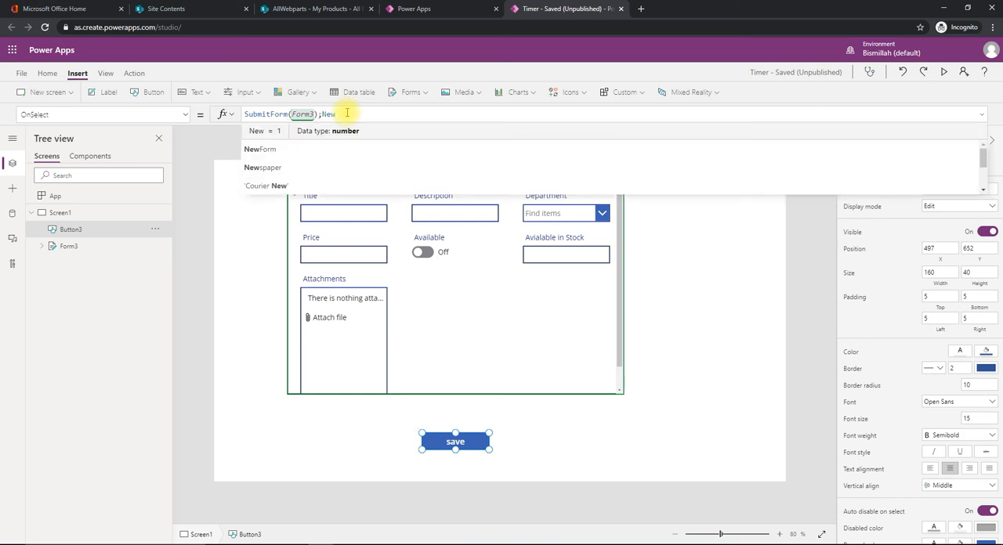
{"action": "type", "text": "Form(Form3)"}
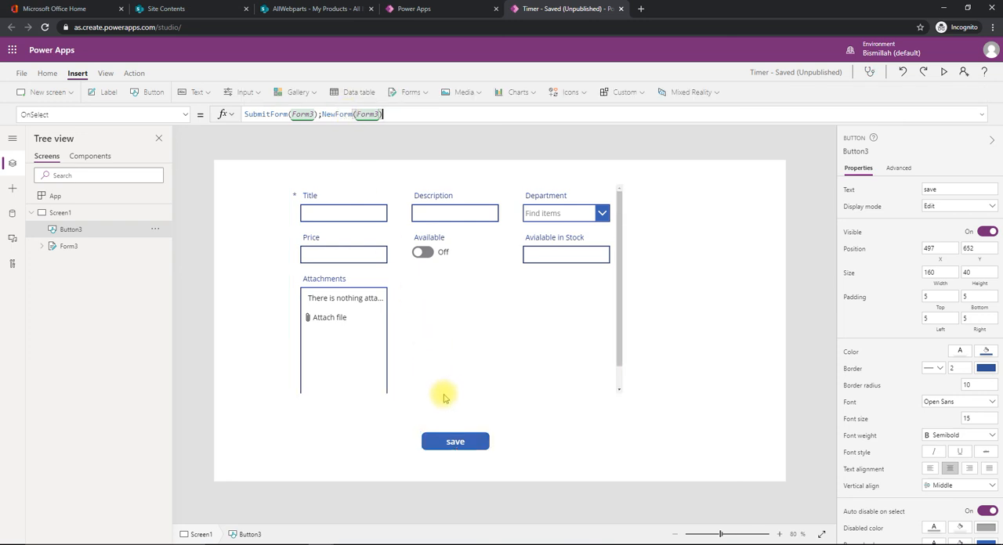
Test saving the form with an empty title, and in preview mode with the title "test with all the new ones"
{"action": "left_click", "coordinate": [453, 444]}
{"action": "left_click", "coordinate": [453, 444], "text": "alt"}
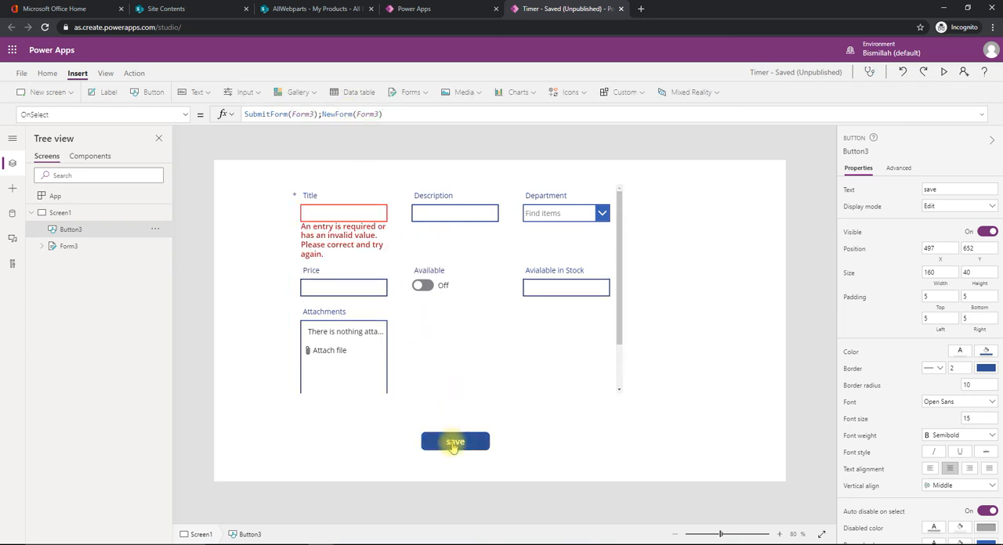
{"action": "key", "text": "F5"}
{"action": "left_click", "coordinate": [268, 121]}
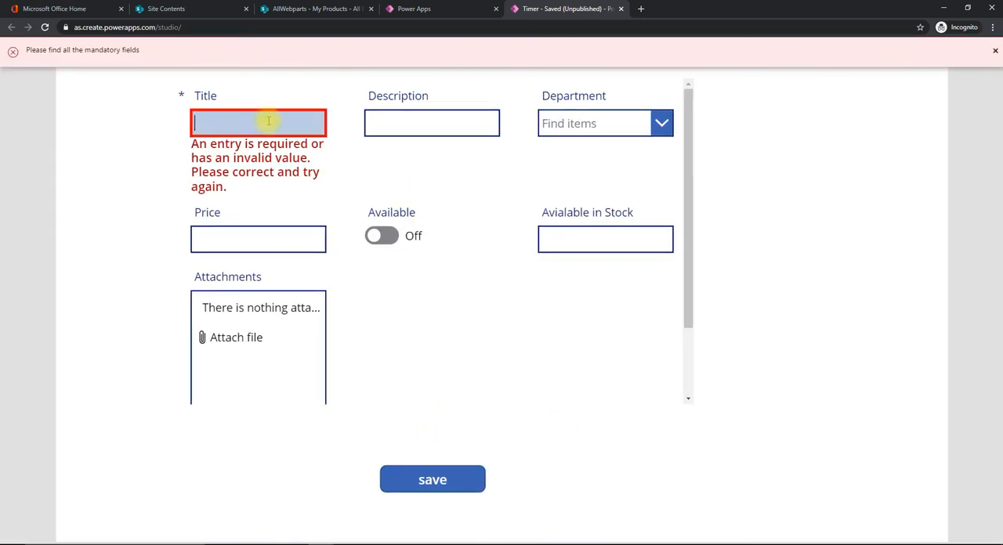
{"action": "type", "text": "test wit"}
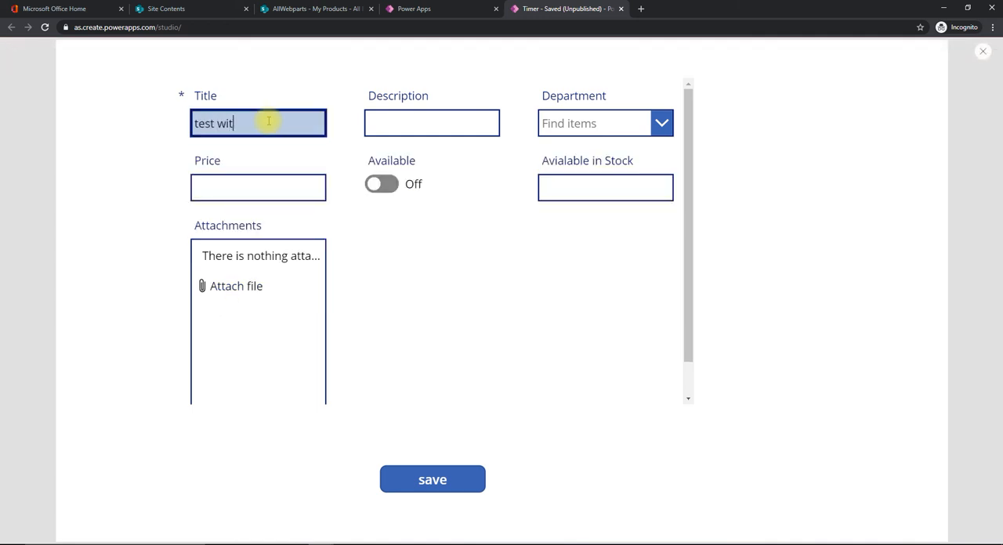
{"action": "type", "text": "h all the new ones"}
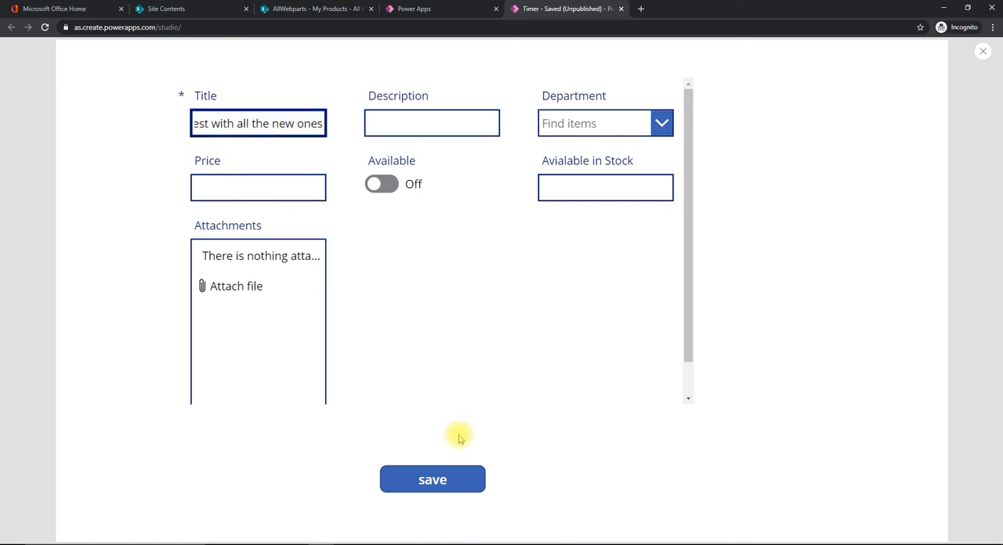
{"action": "left_click", "coordinate": [445, 477]}
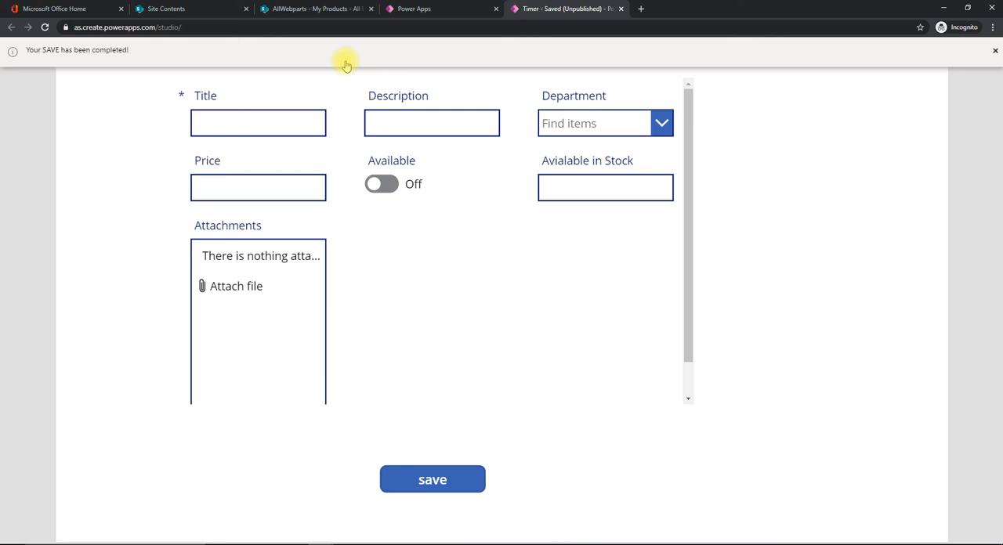
{"action": "key", "text": "Escape"}
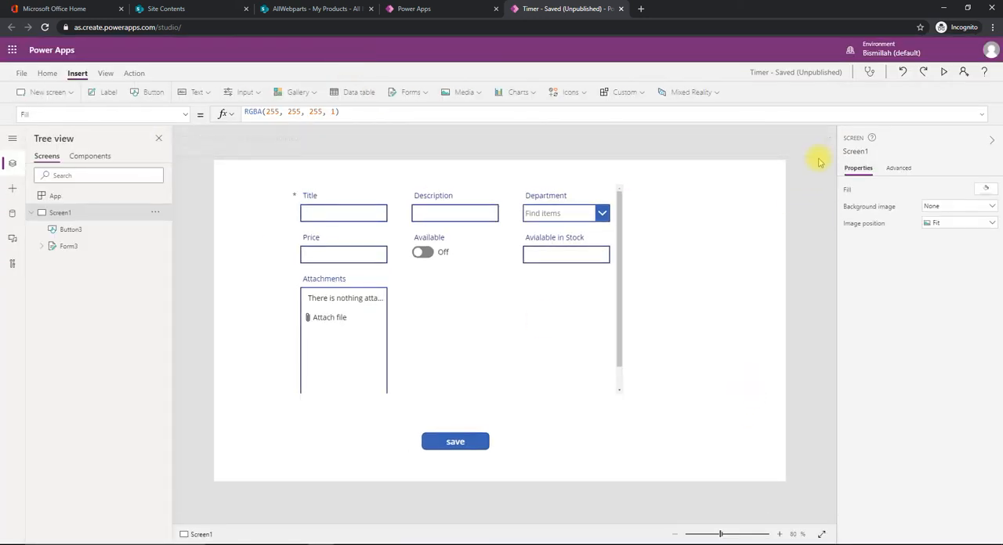